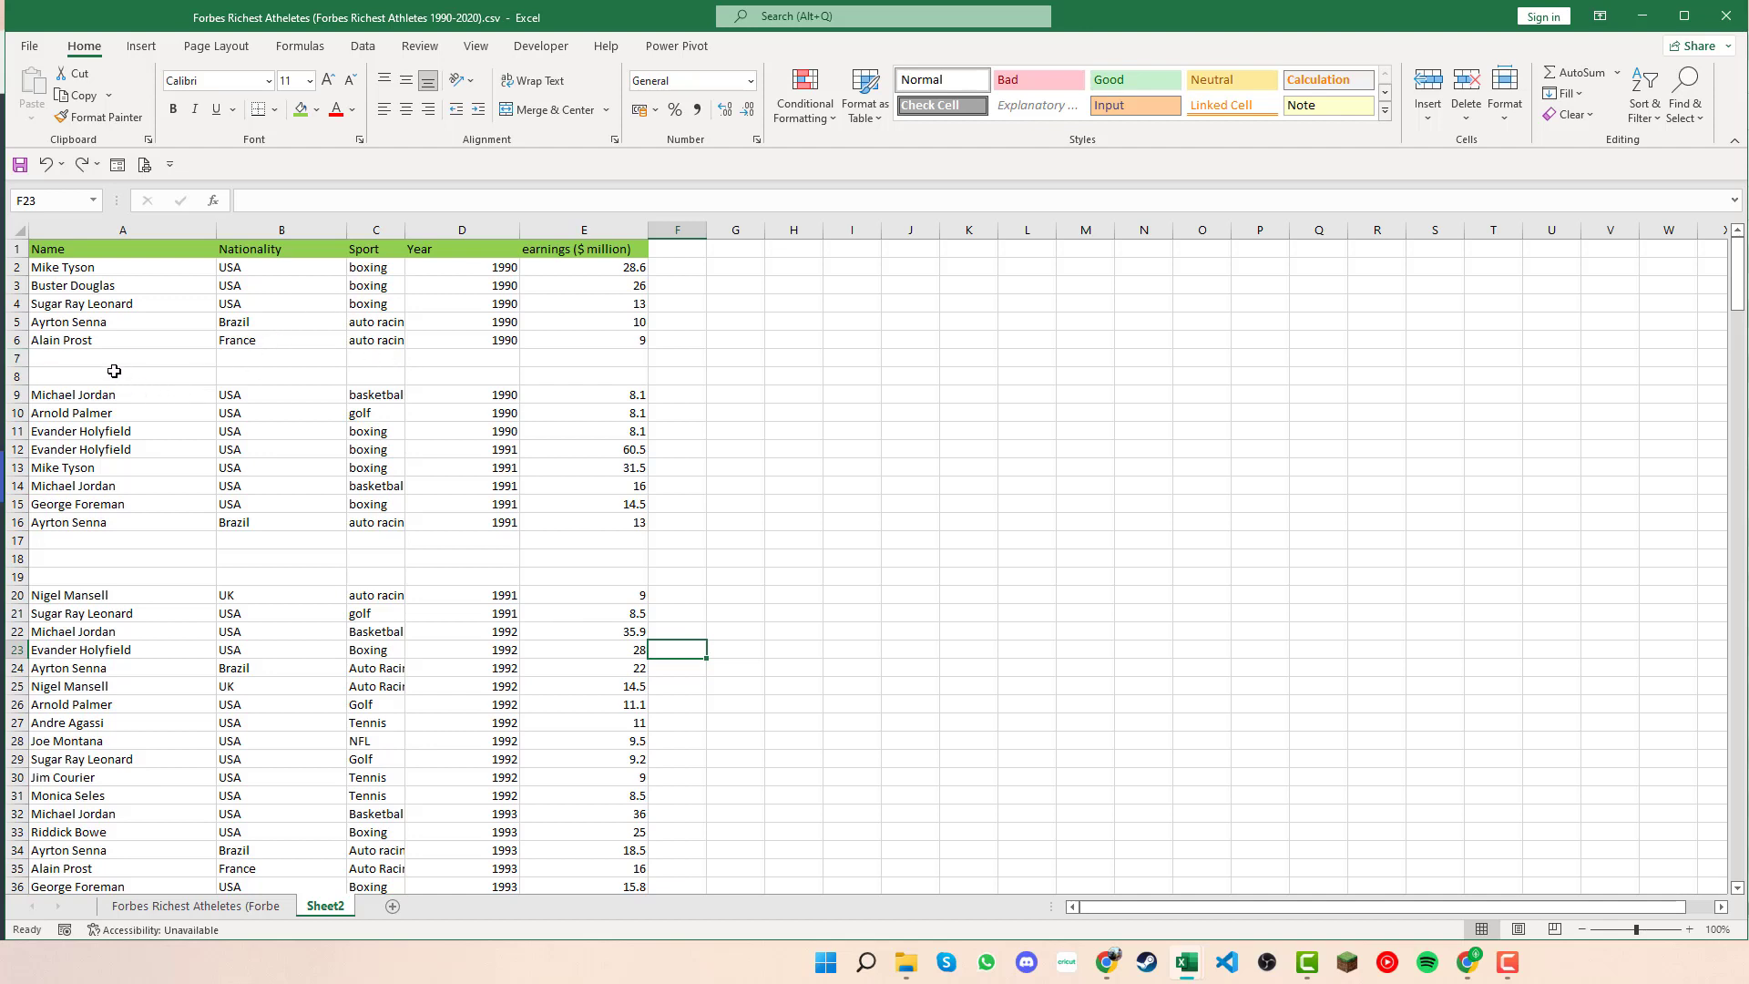
# - Select the table's blank cells with Go To Special > Blanks and delete their entire sheet rows
pyautogui.moveTo(16, 358); pyautogui.dragTo(16, 376)
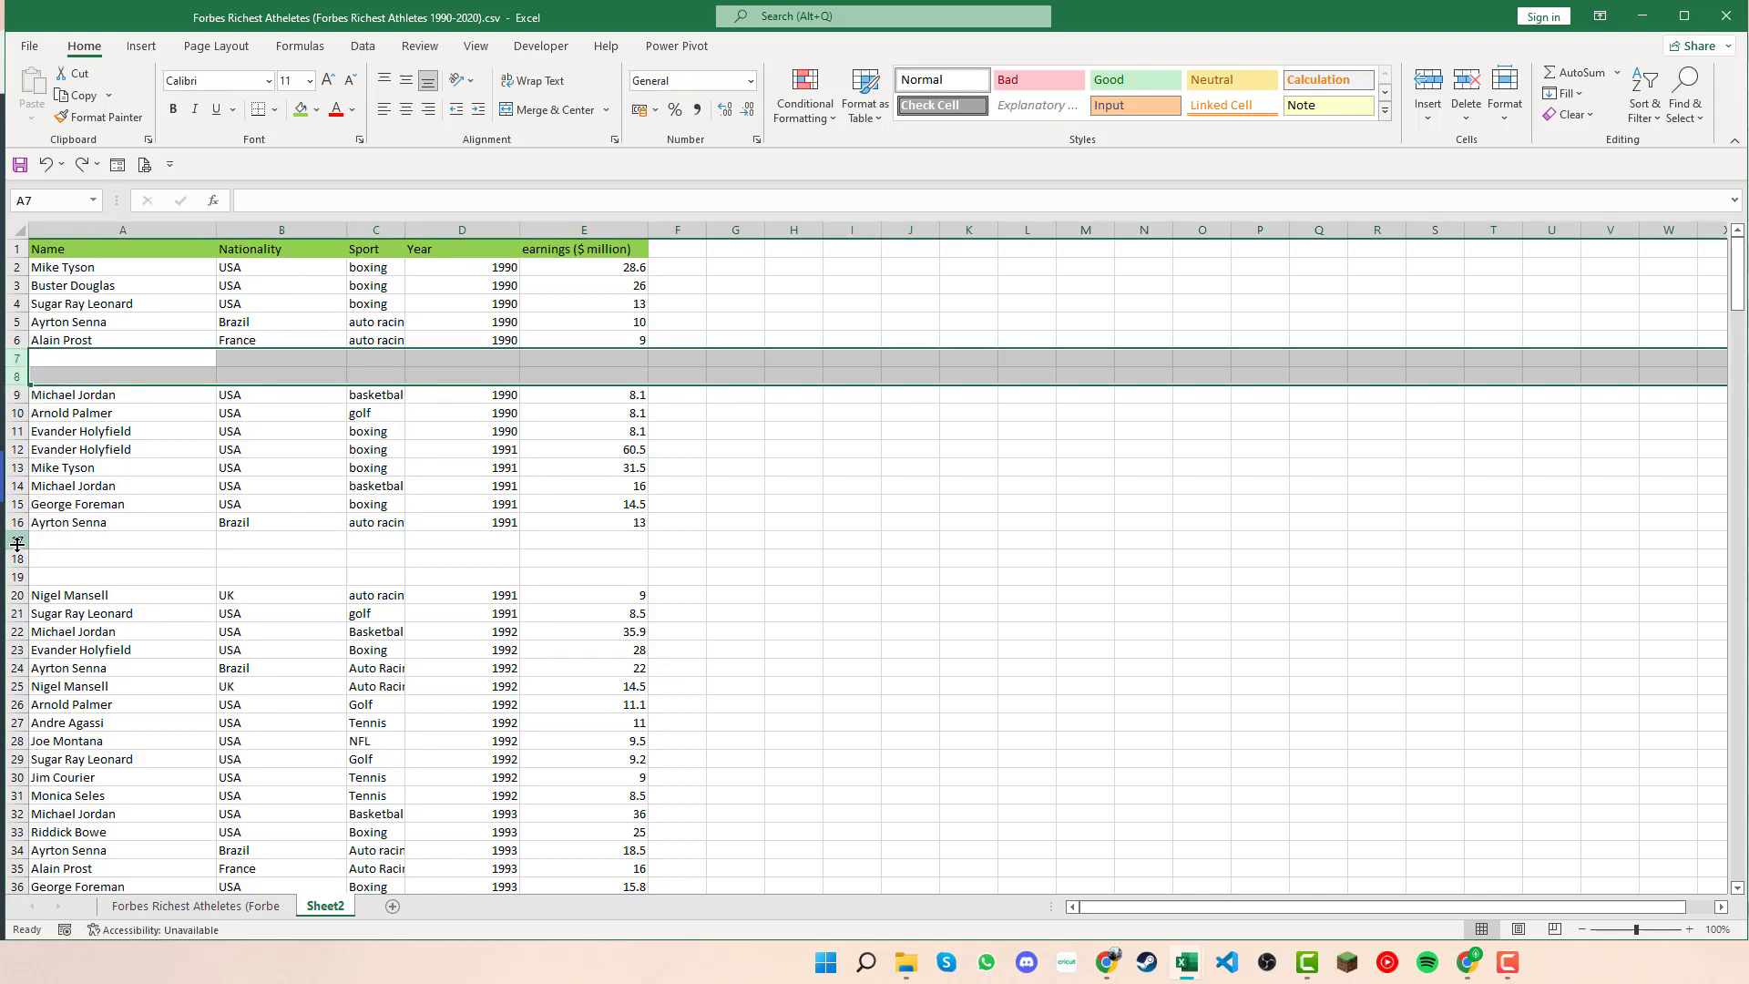
pyautogui.moveTo(16, 542); pyautogui.dragTo(18, 575)
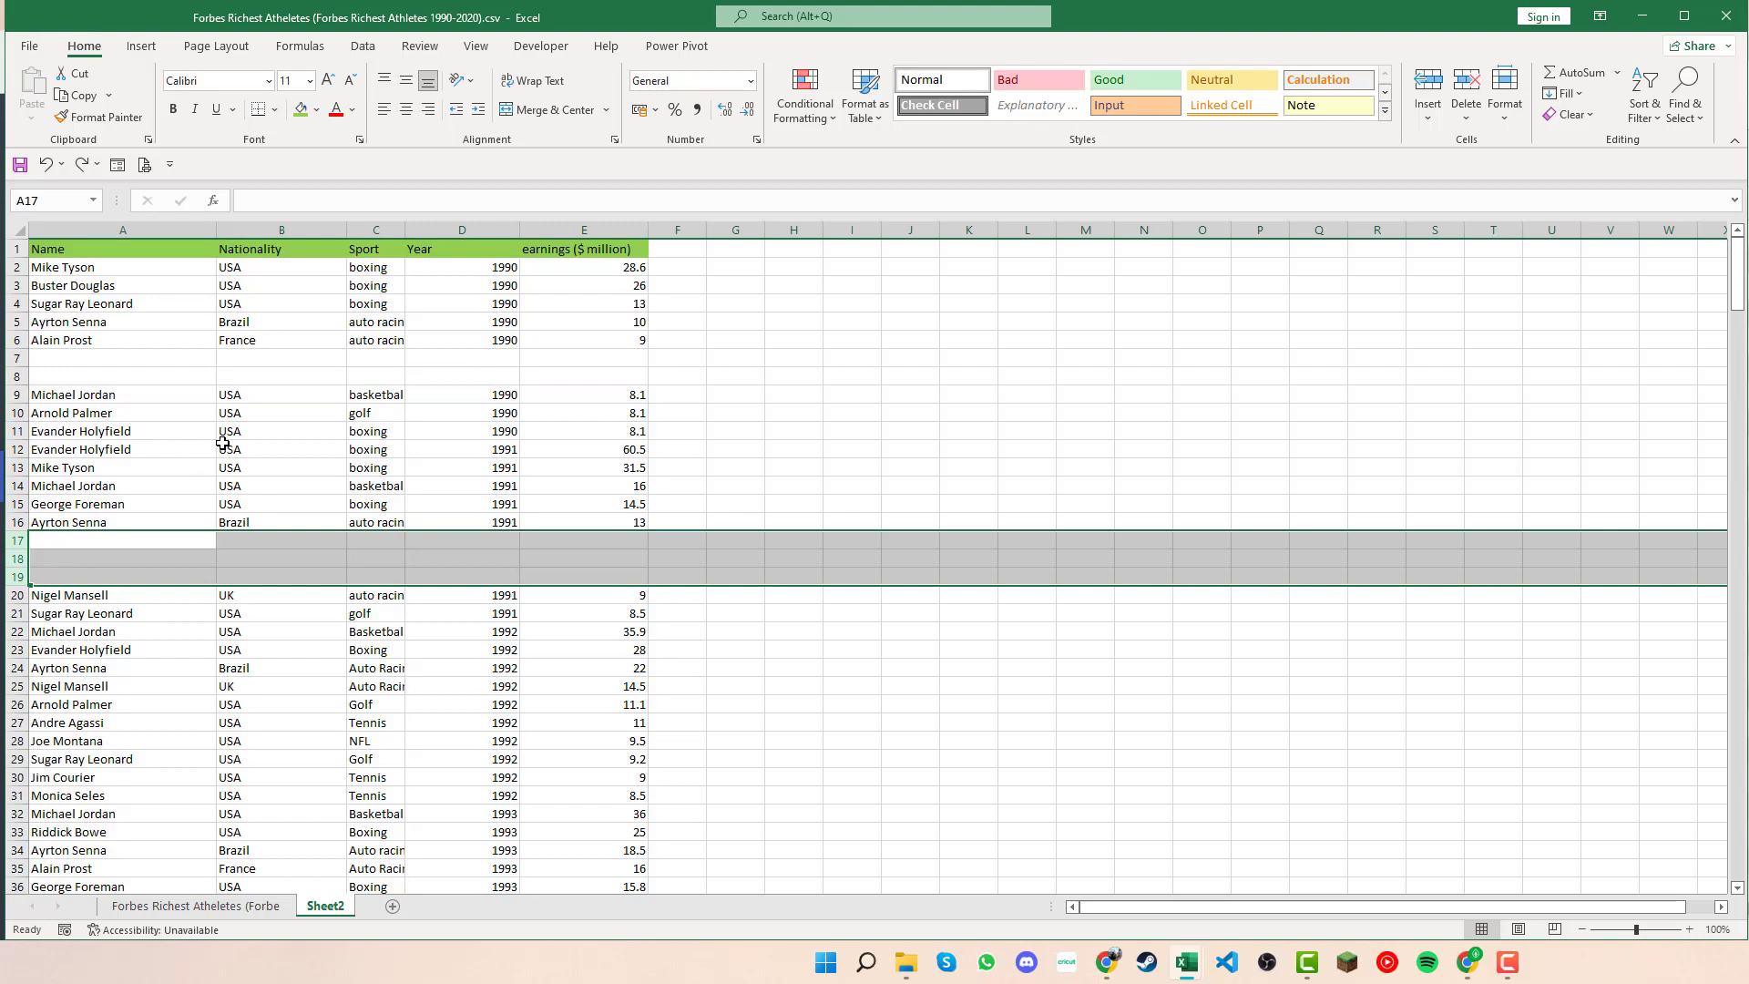
pyautogui.click(314, 466)
pyautogui.hotkey('ctrl', 'g')
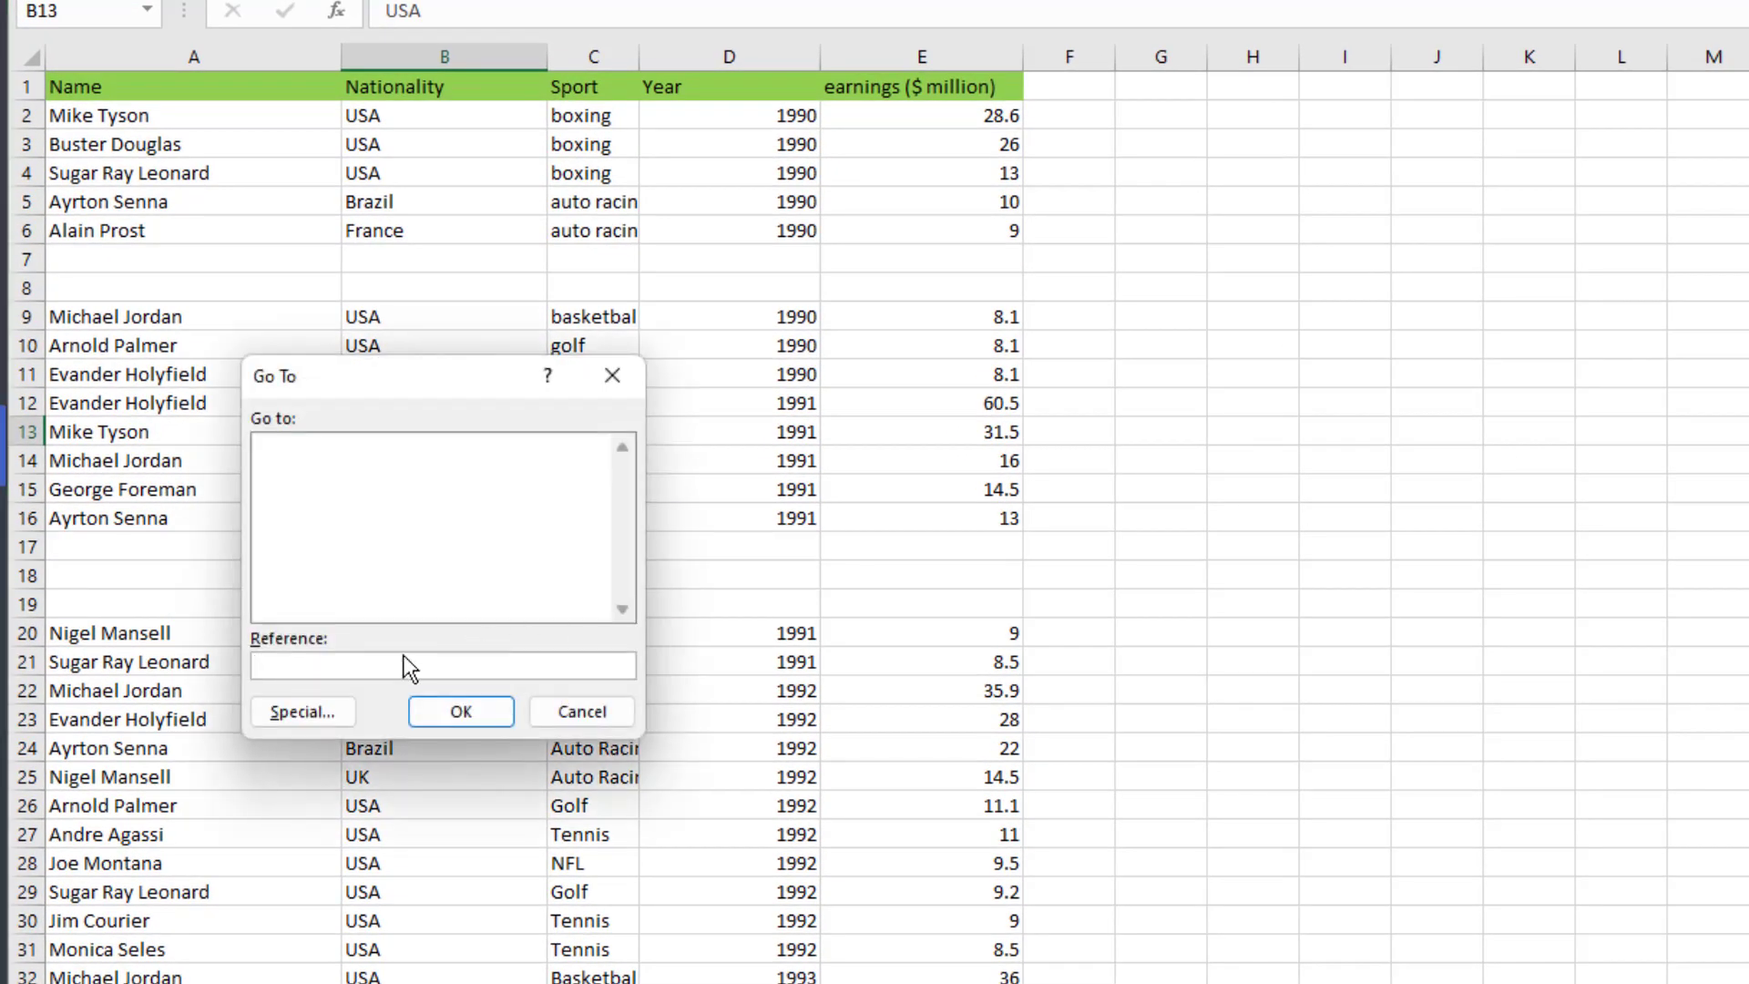
pyautogui.click(310, 700)
pyautogui.click(293, 599)
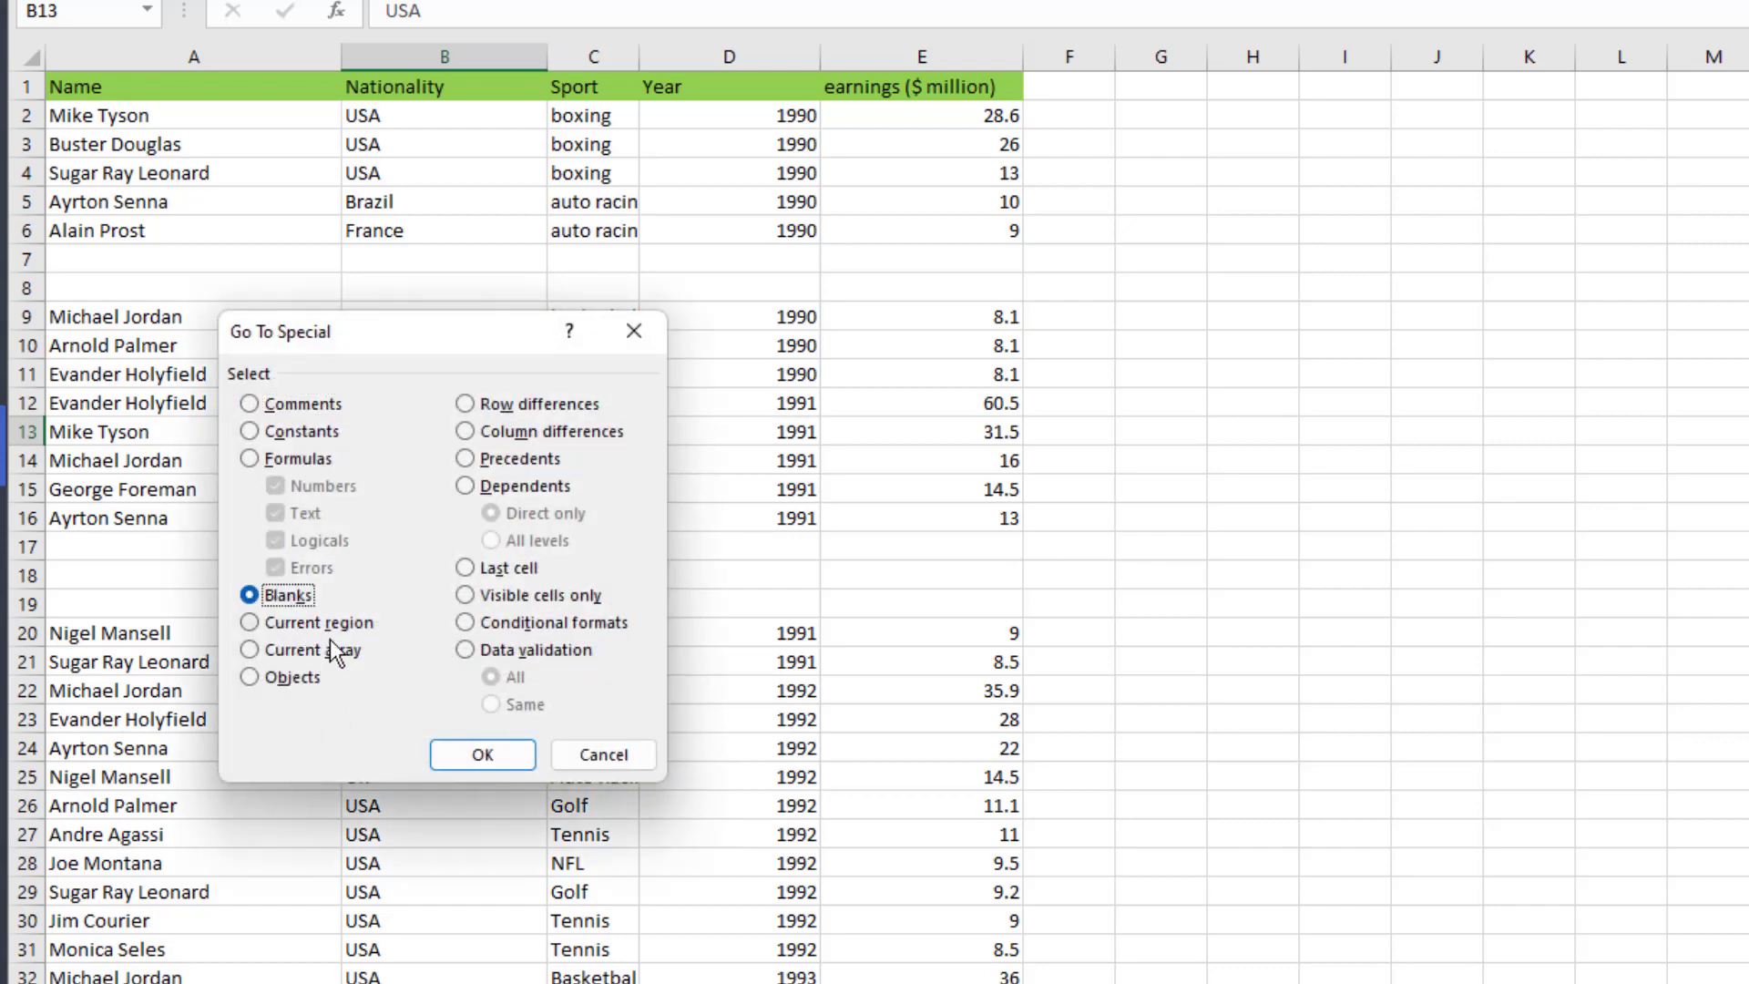
pyautogui.click(479, 755)
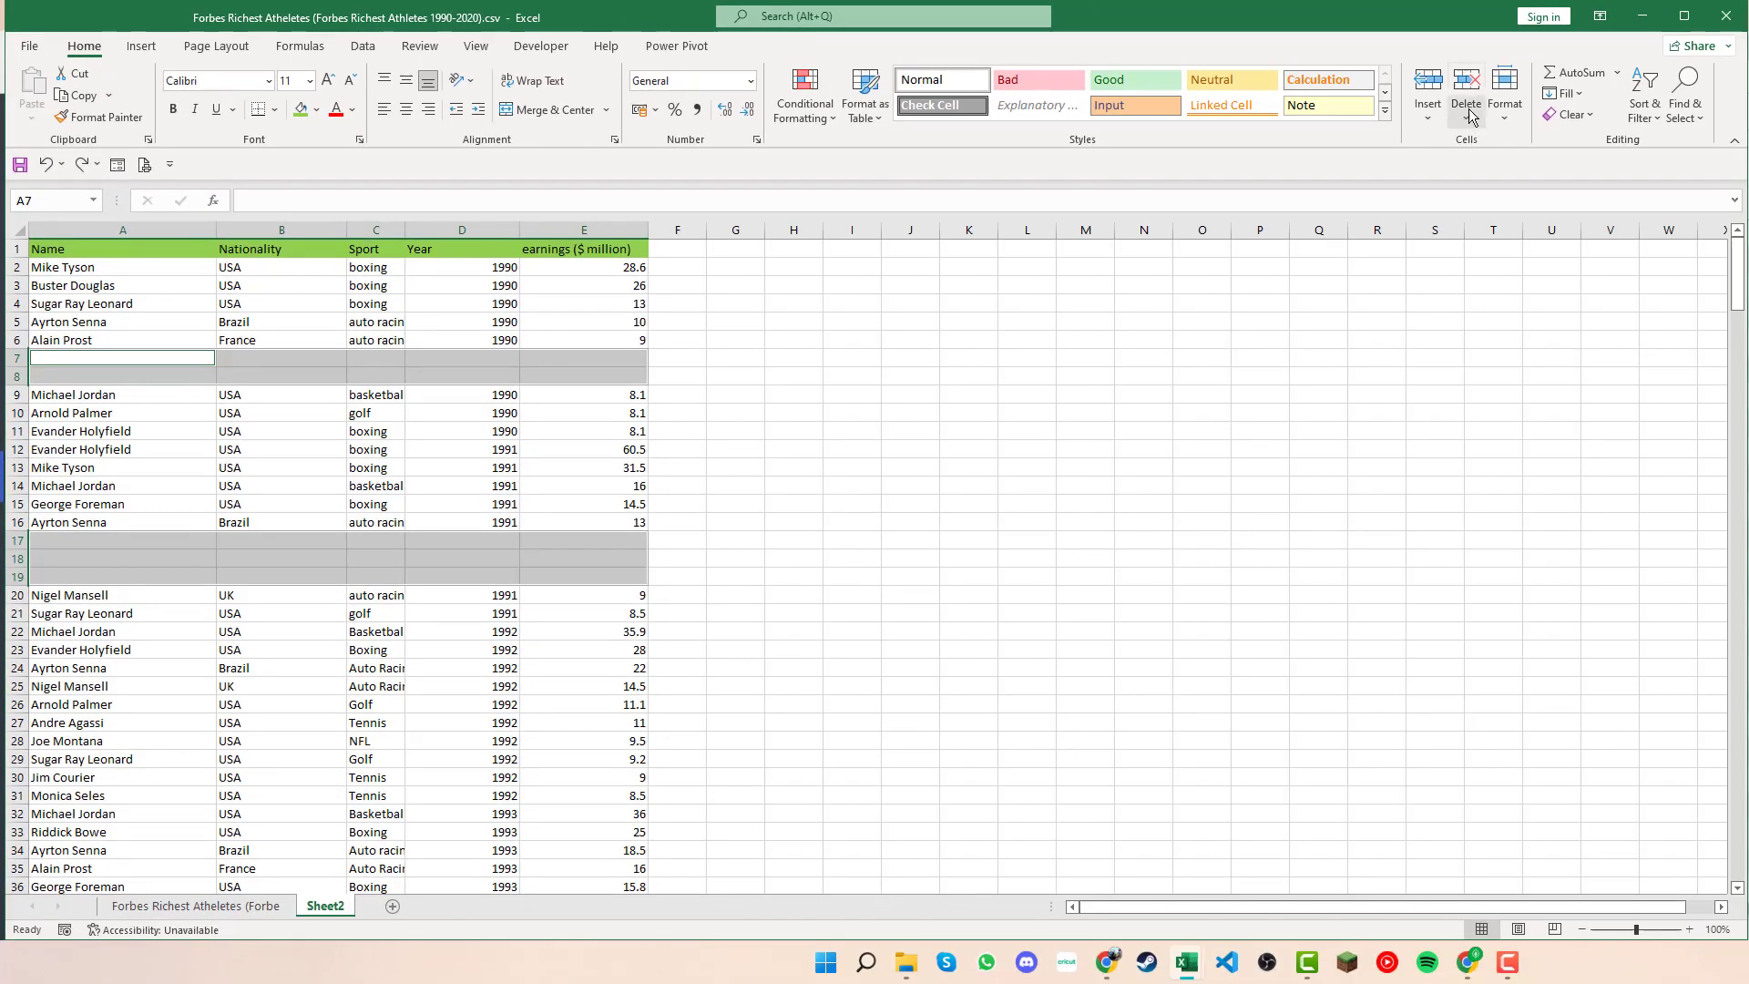
pyautogui.click(1469, 108)
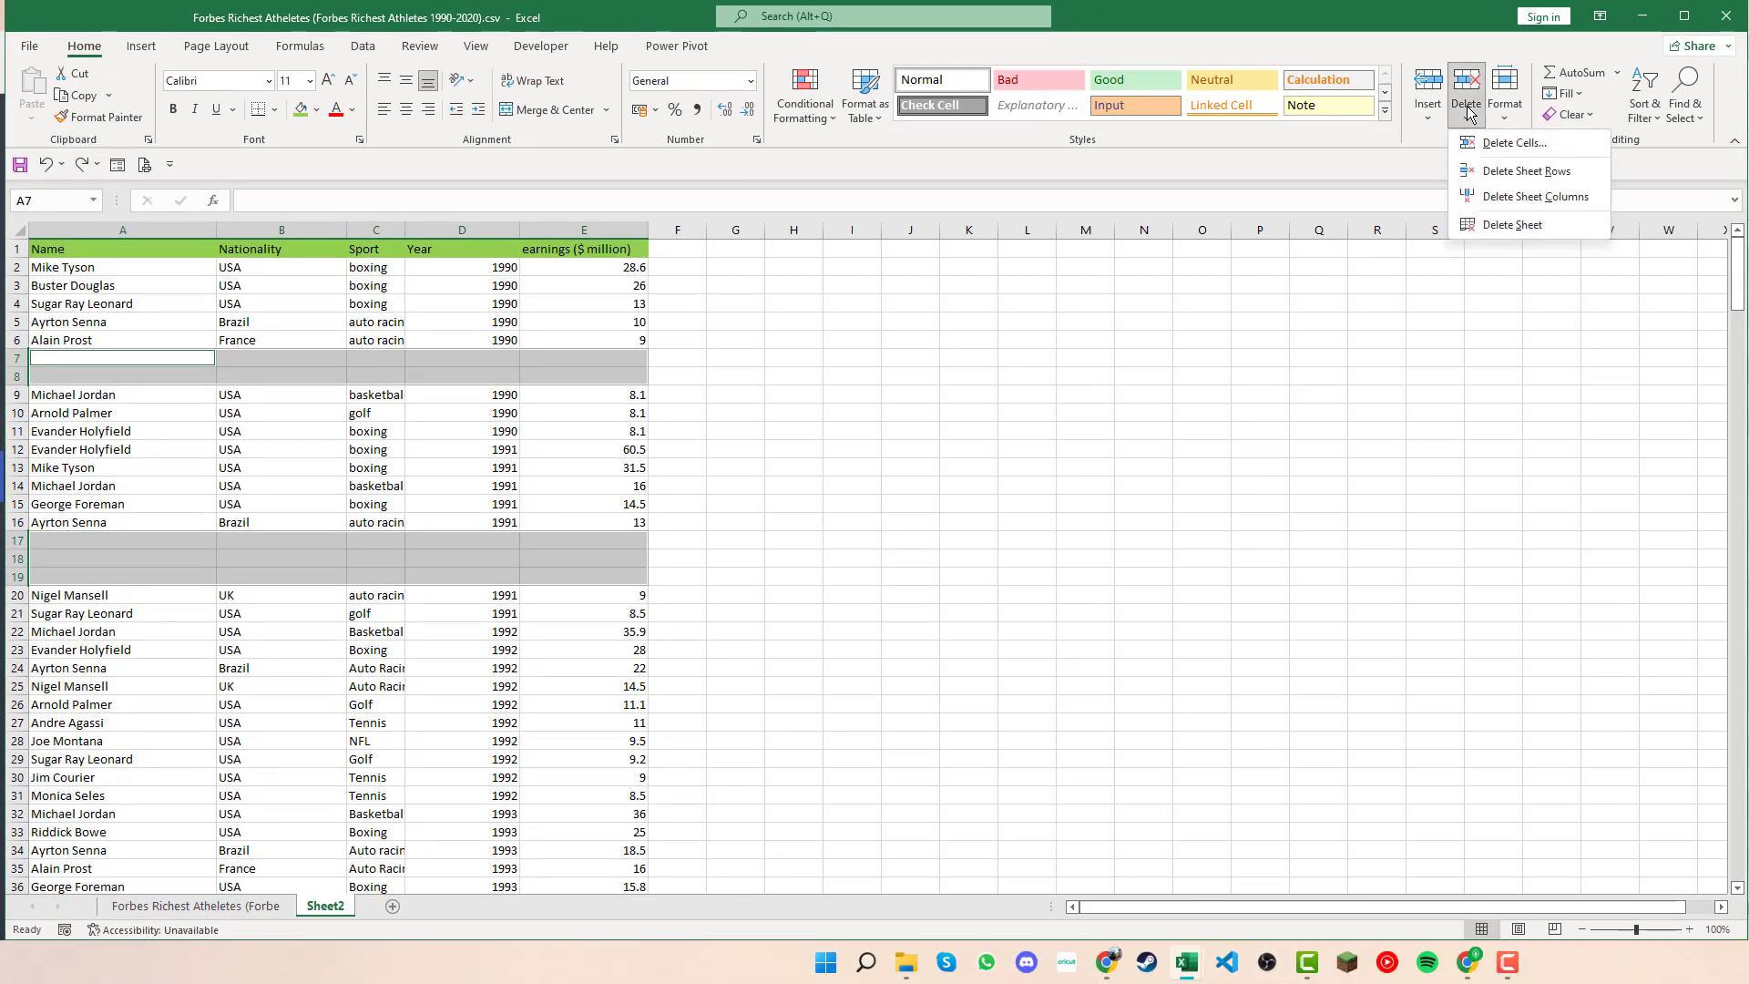
pyautogui.click(1493, 174)
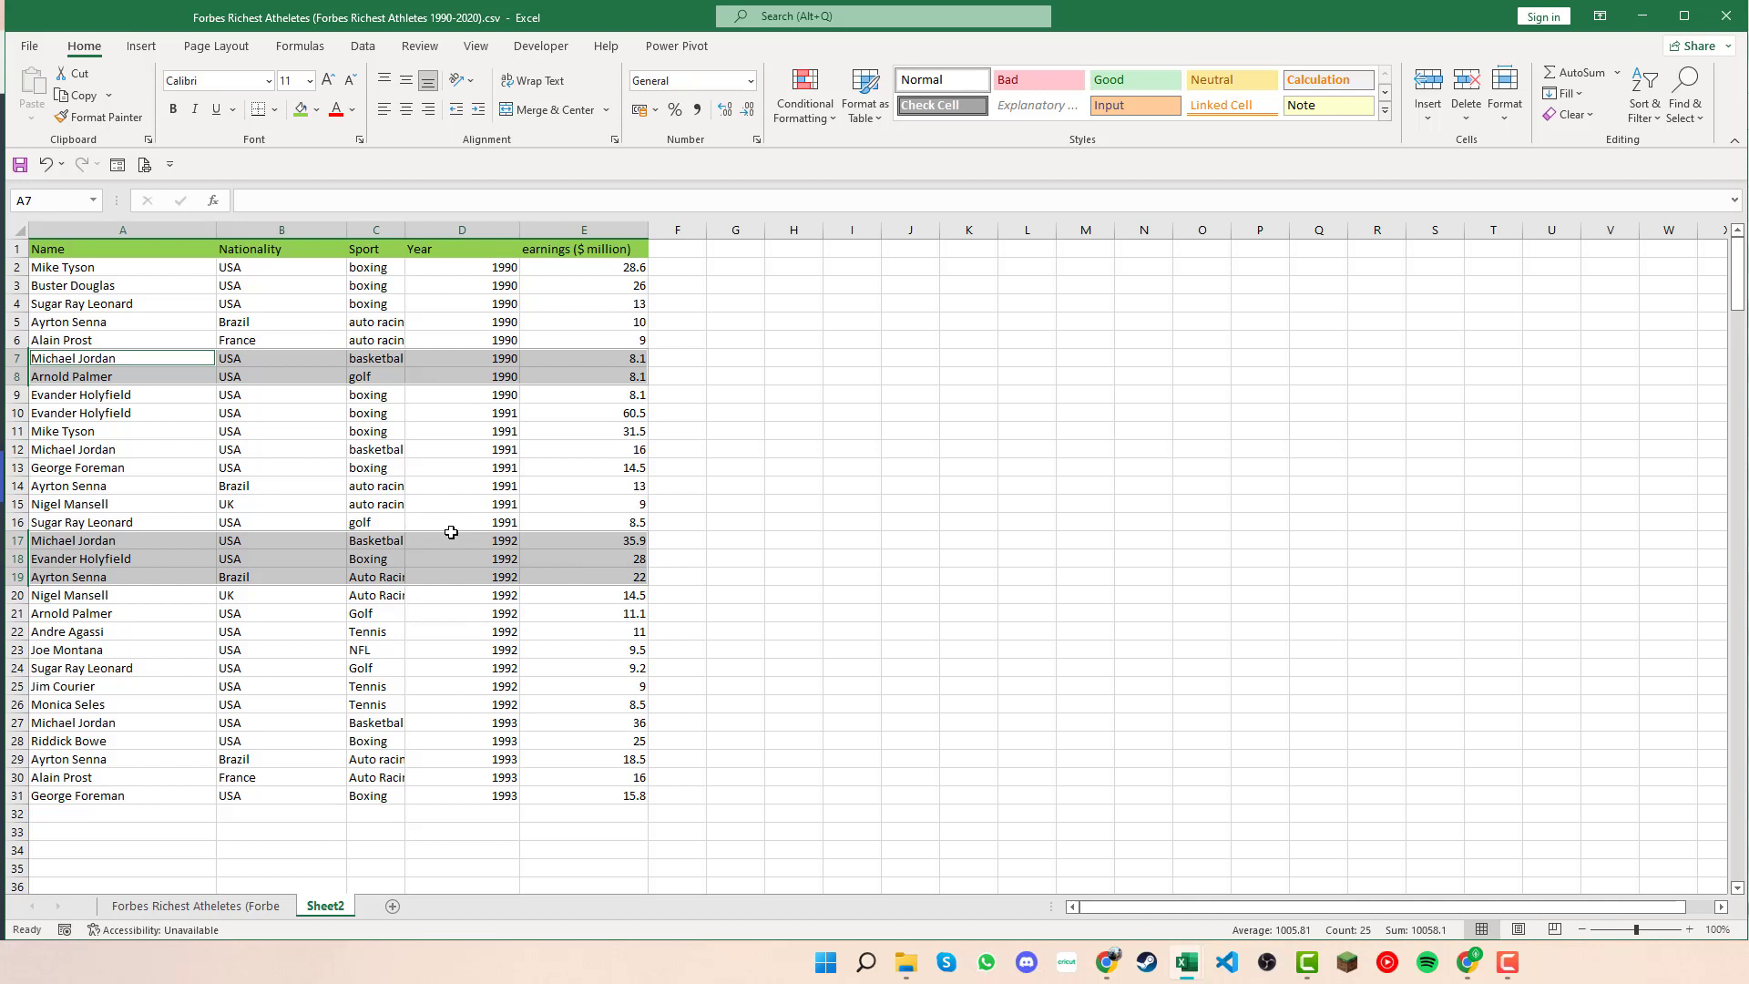
# - Restore the deleted blank rows and enter 1234 in cell D7
pyautogui.hotkey('ctrl', 'shift', '+')
pyautogui.click(622, 537)
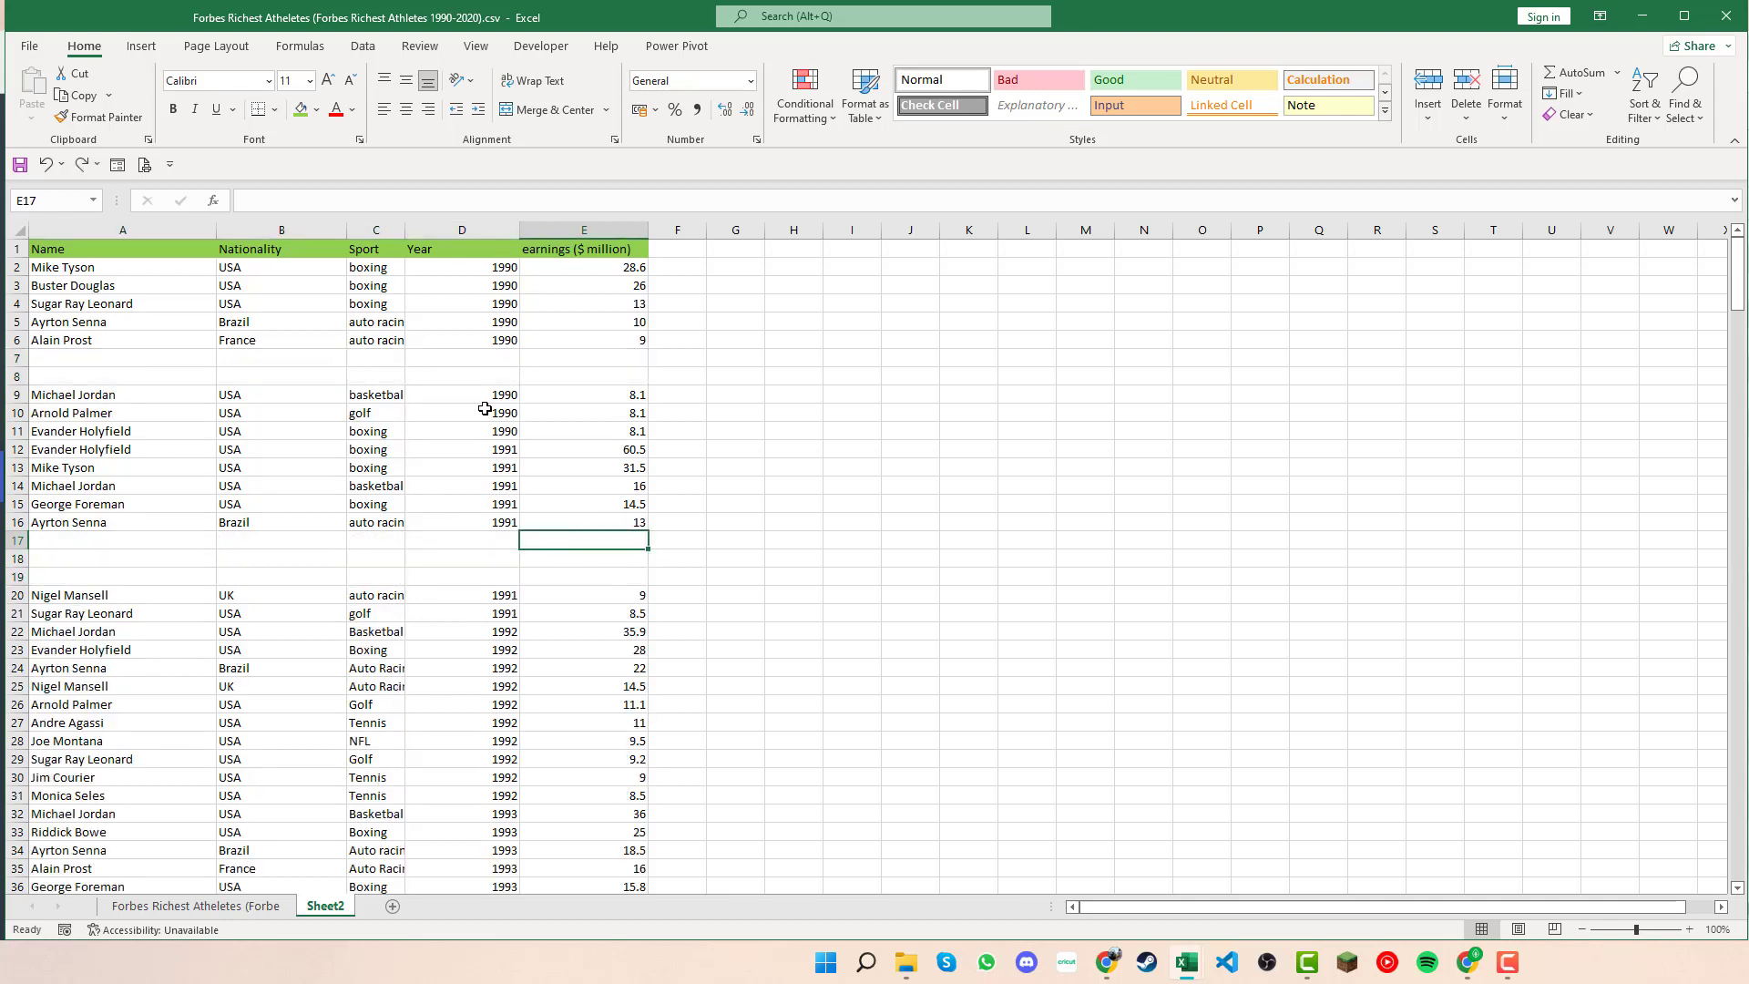
pyautogui.click(504, 361)
pyautogui.write('1234')
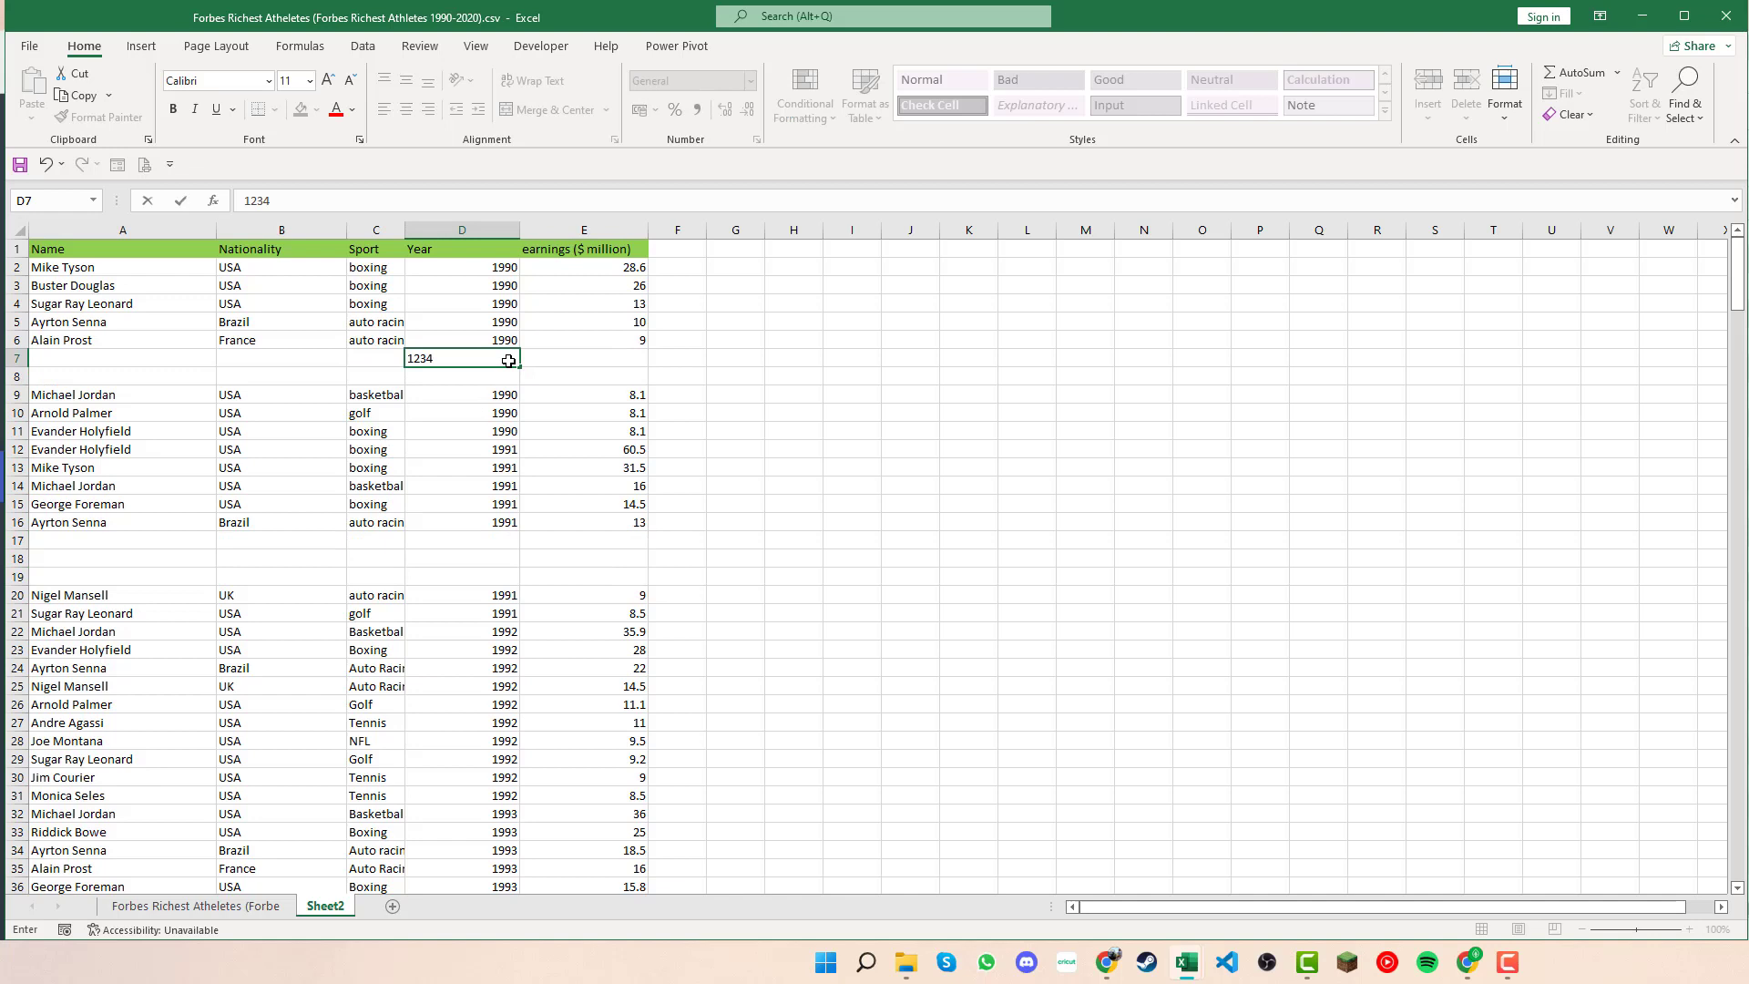
pyautogui.press('Return')
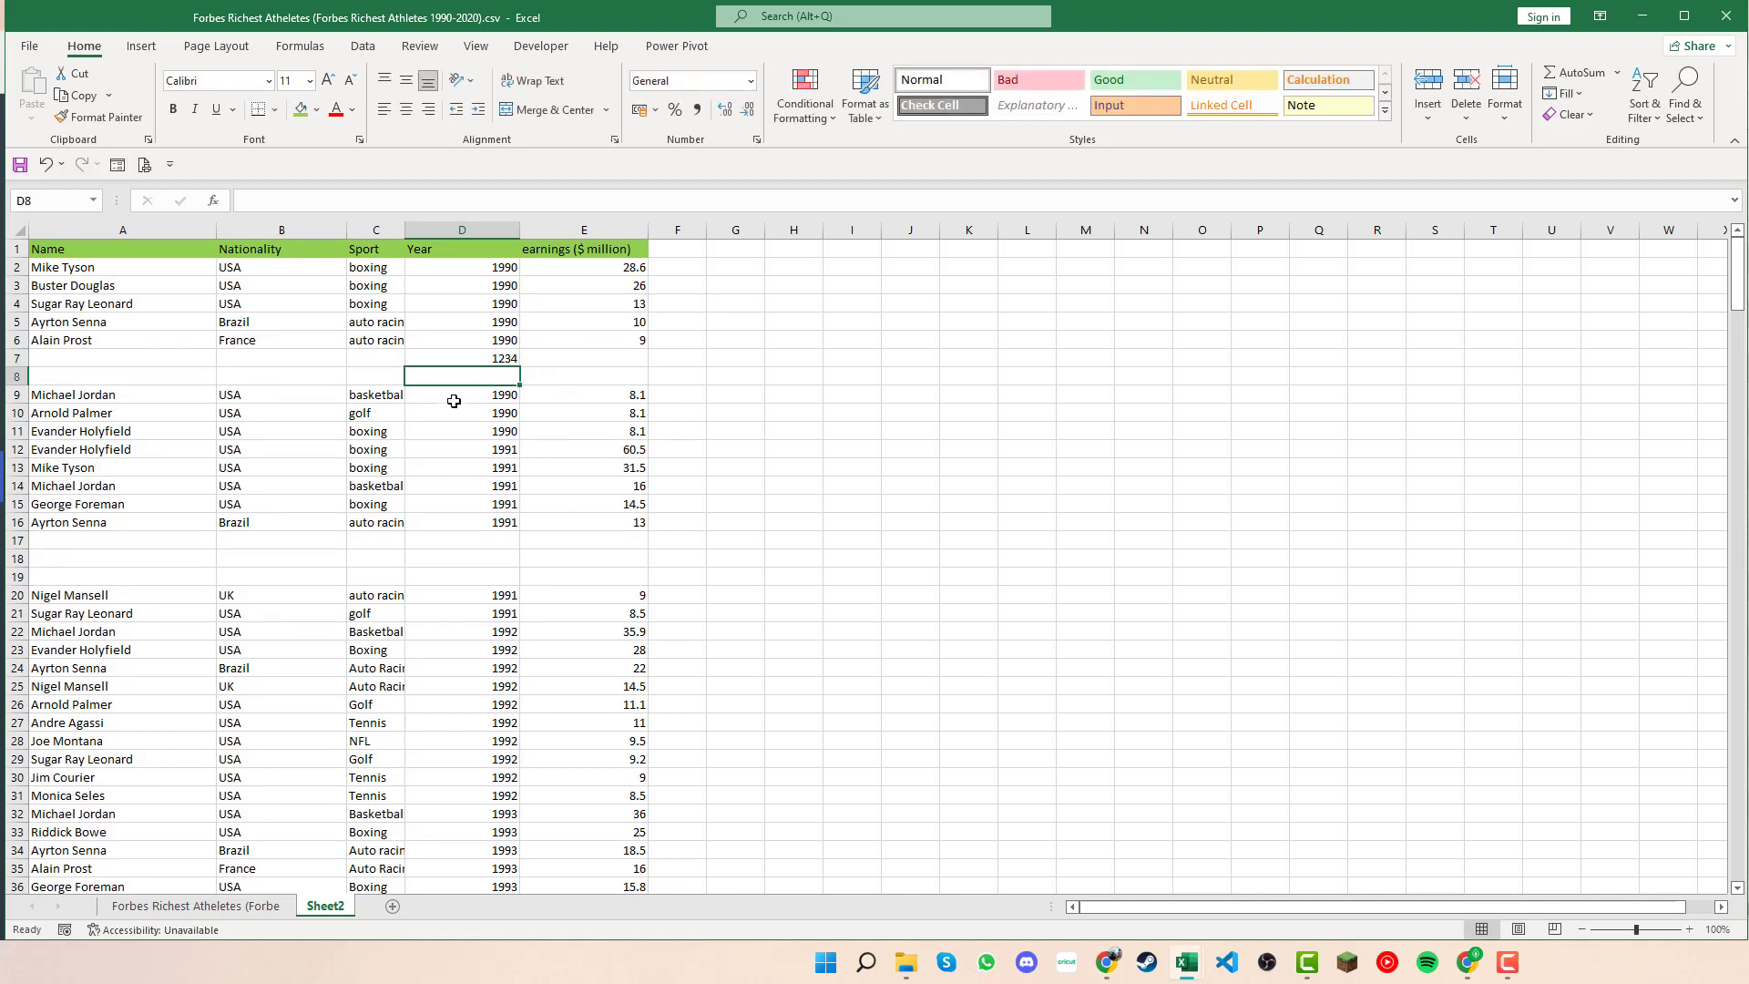
# - Delete rows with blank cells via Go To Special > Blanks, then undo it because row 7 was lost
pyautogui.hotkey('ctrl', 'g')
pyautogui.click(206, 645)
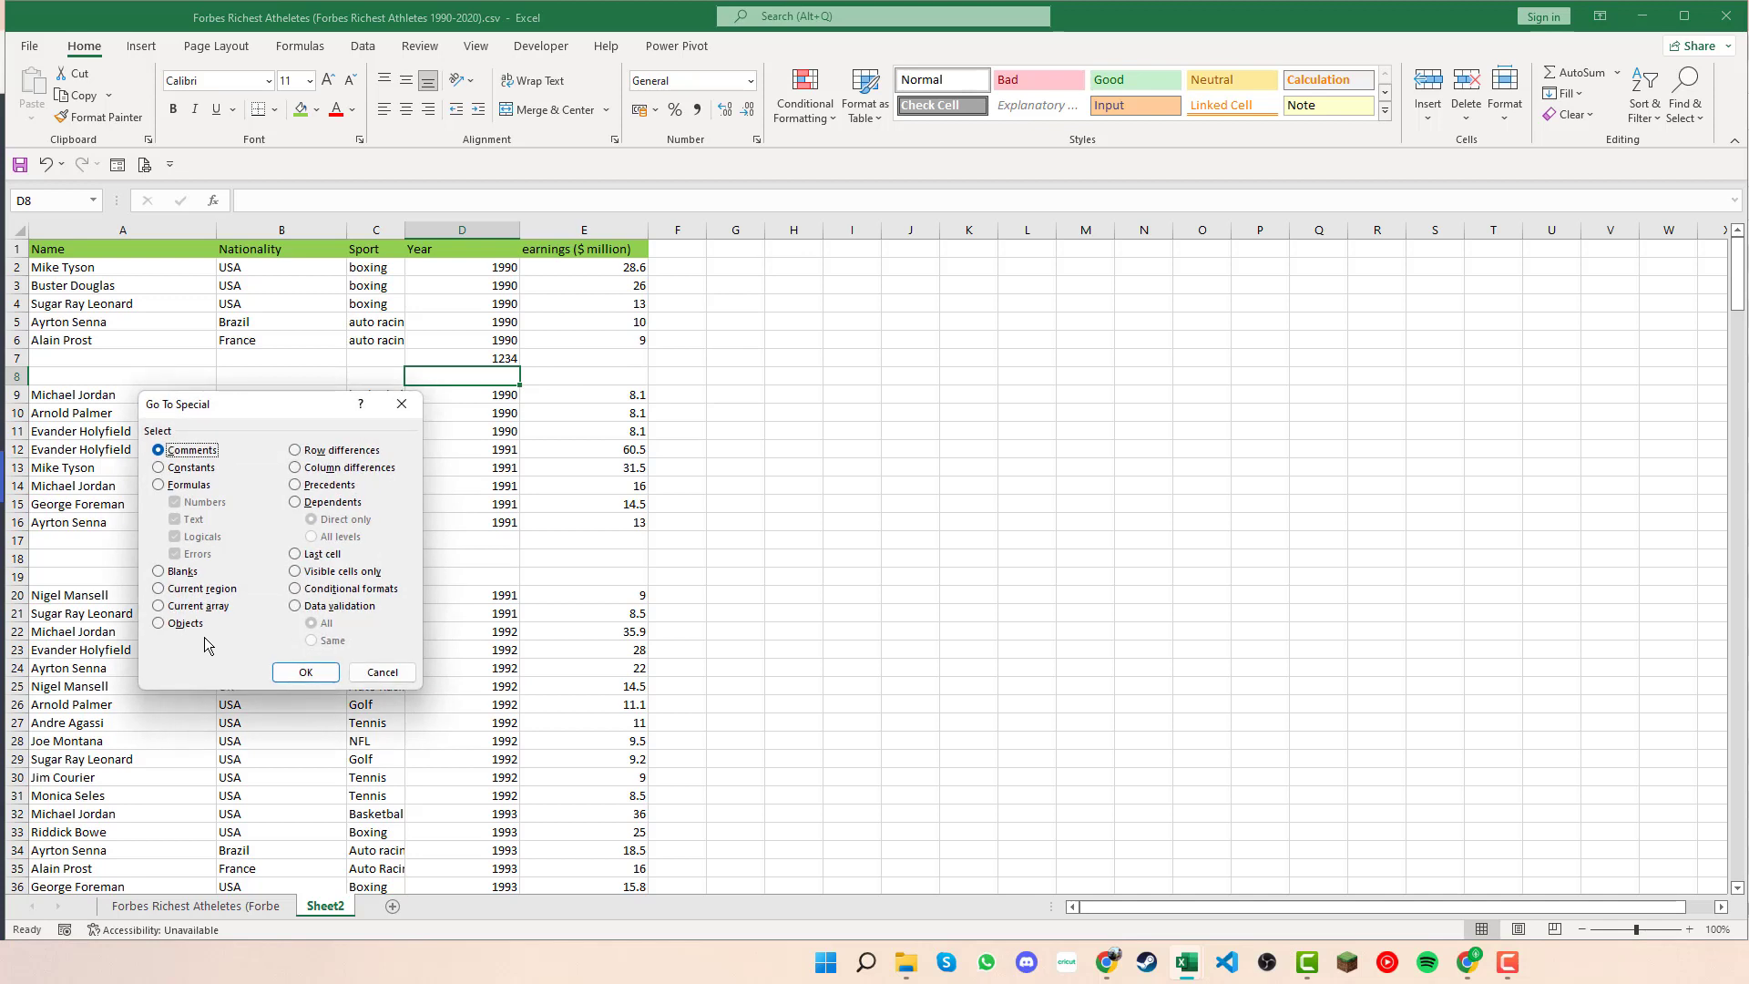
pyautogui.click(182, 571)
pyautogui.click(306, 672)
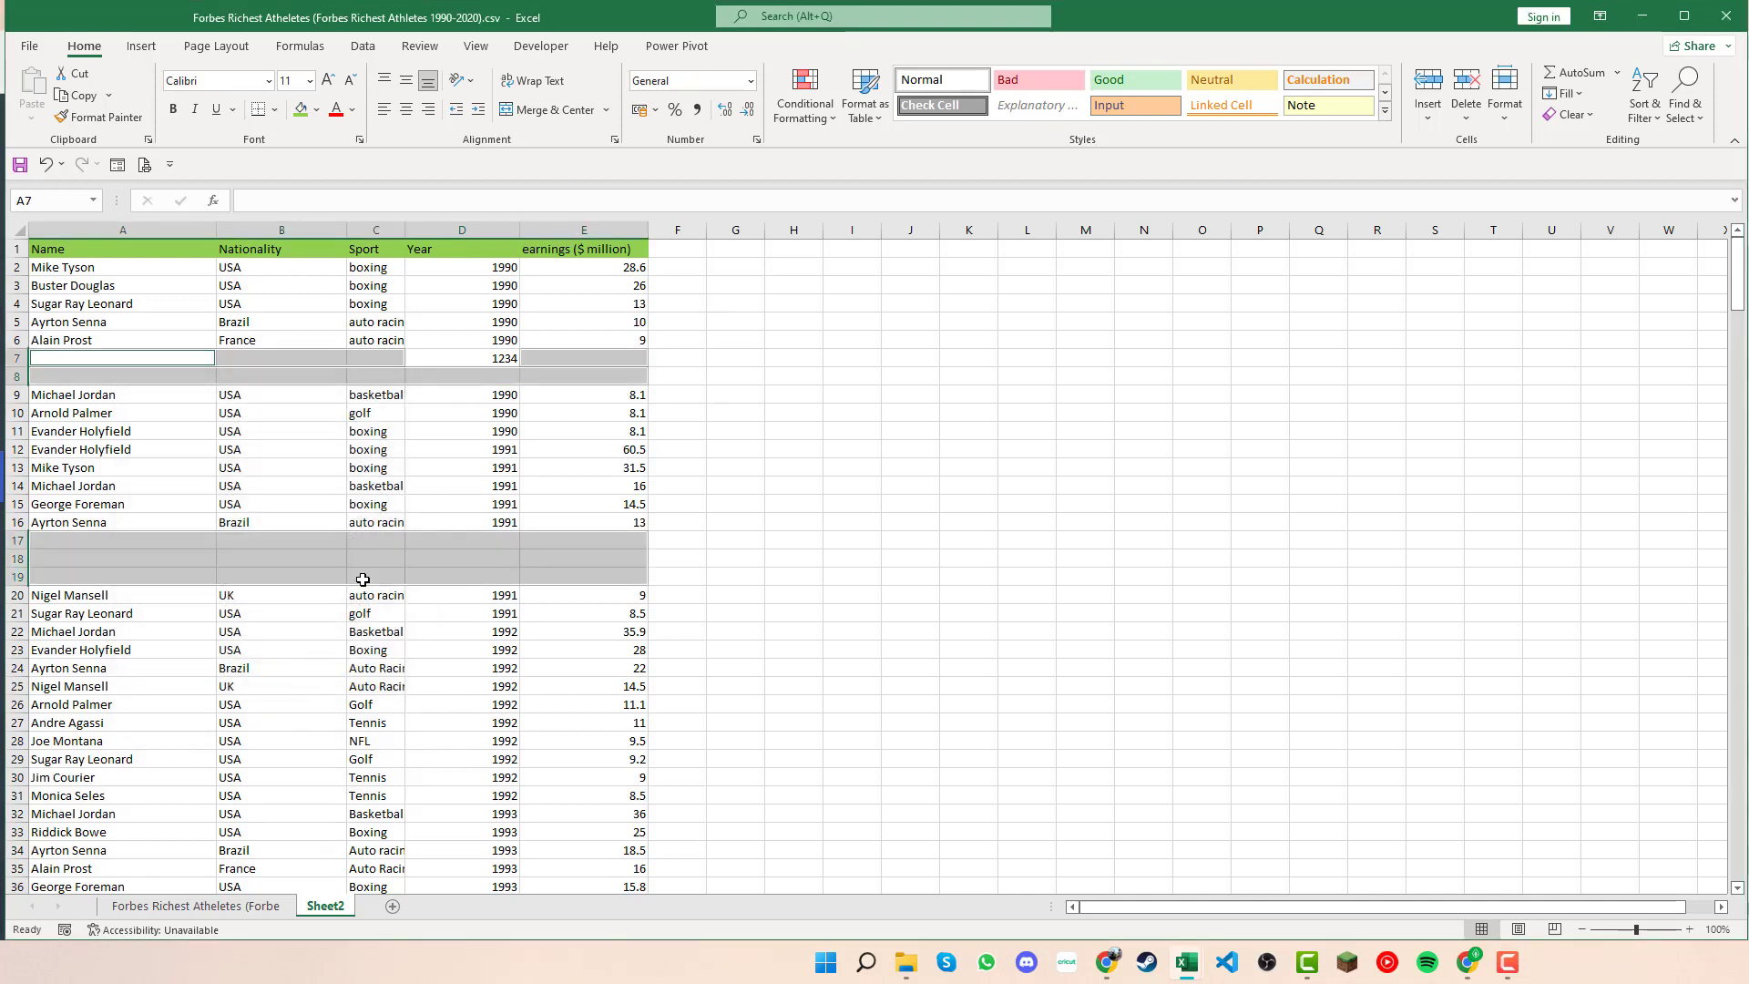
pyautogui.click(1466, 105)
pyautogui.click(1521, 172)
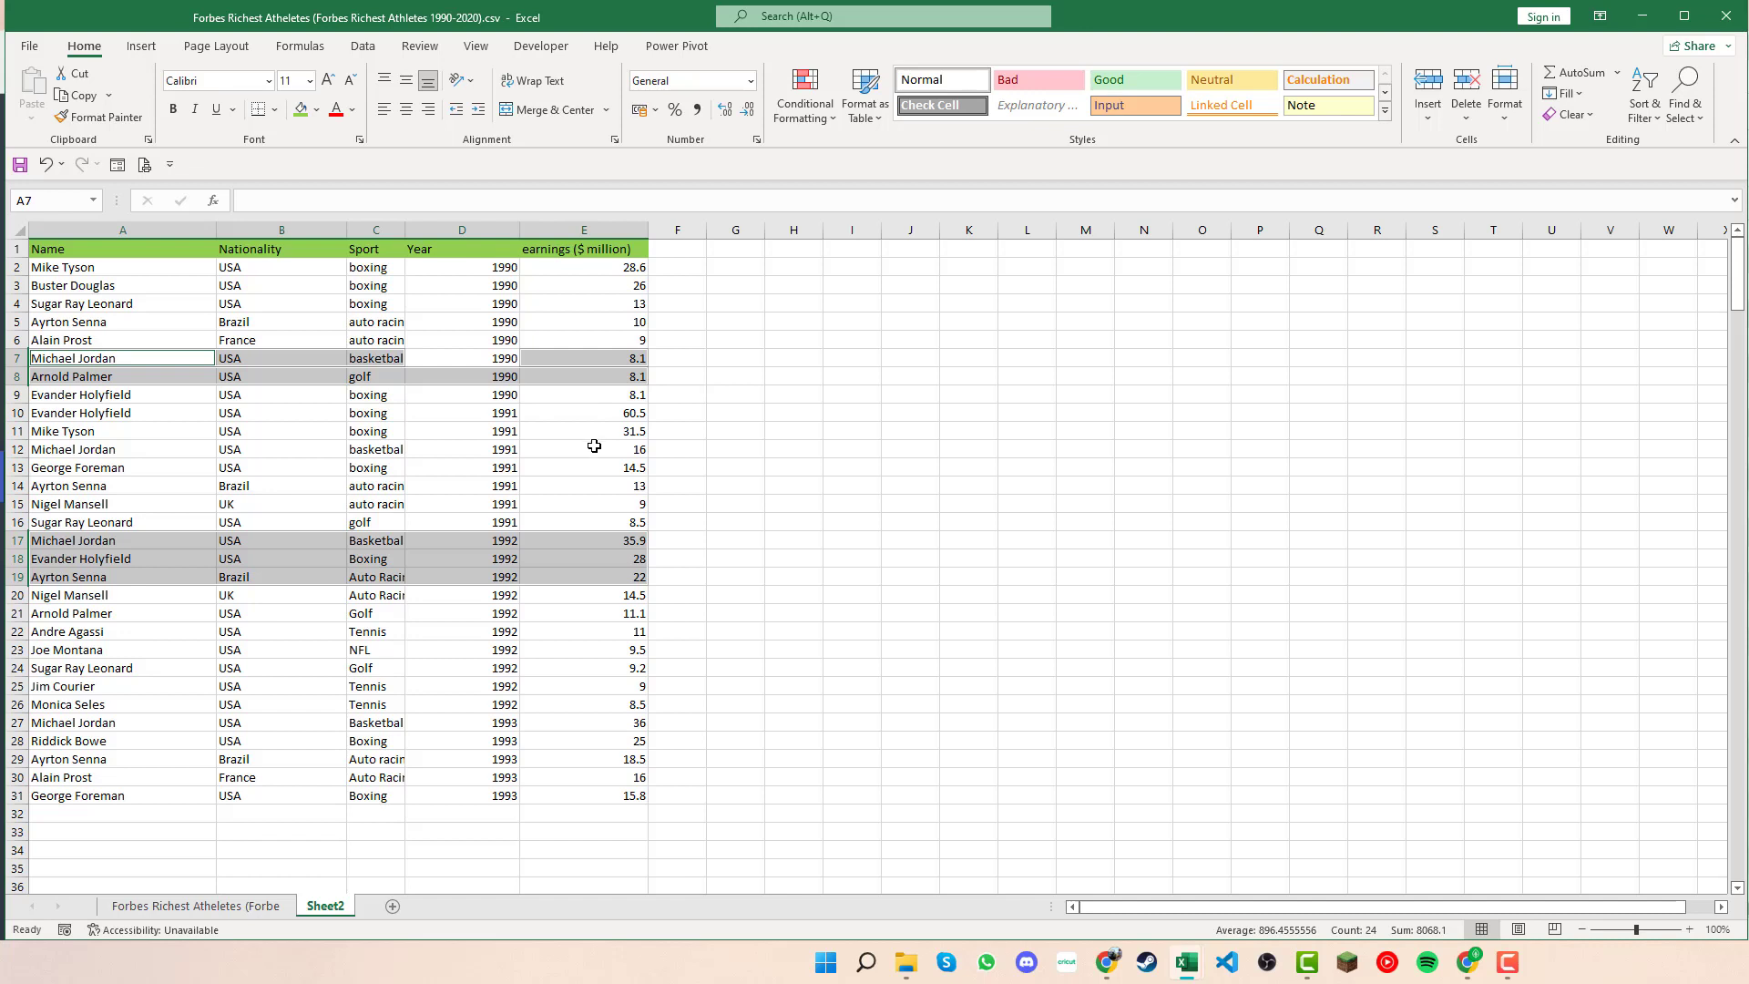
pyautogui.hotkey('ctrl', 'z')
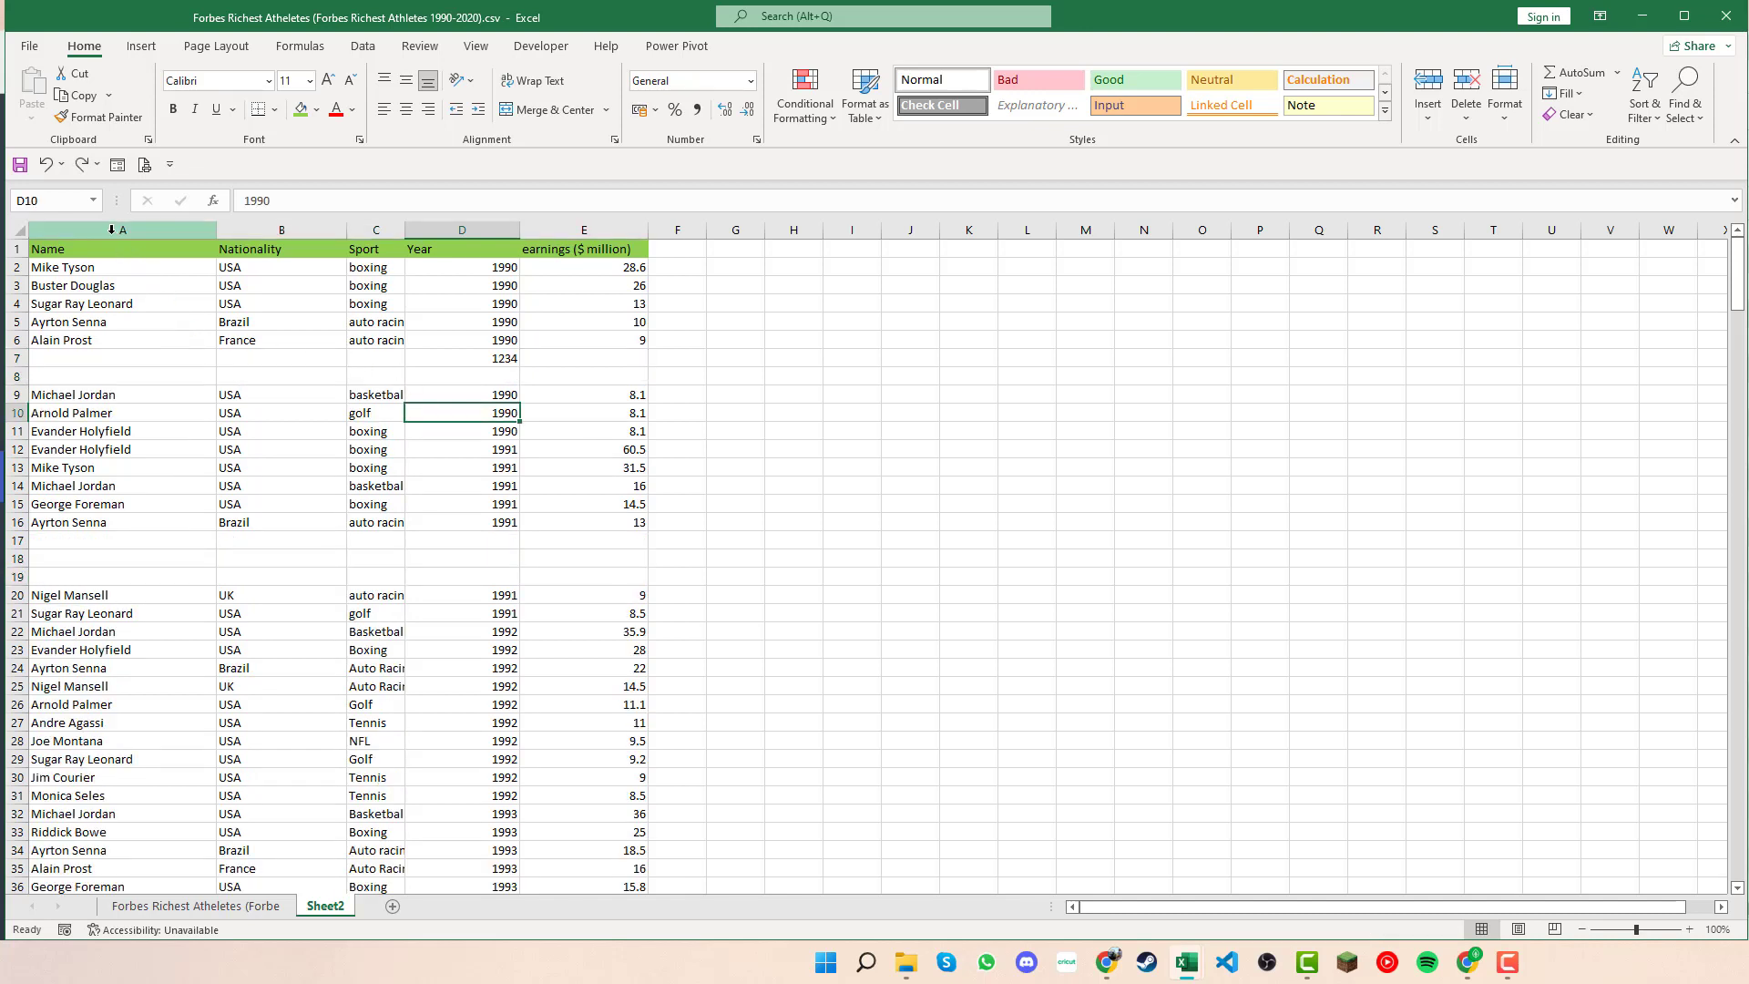
# - Turn on AutoFilter dropdowns for headers A–E, finally with Ctrl+Shift+L from cell C4
pyautogui.moveTo(111, 230); pyautogui.dragTo(586, 226)
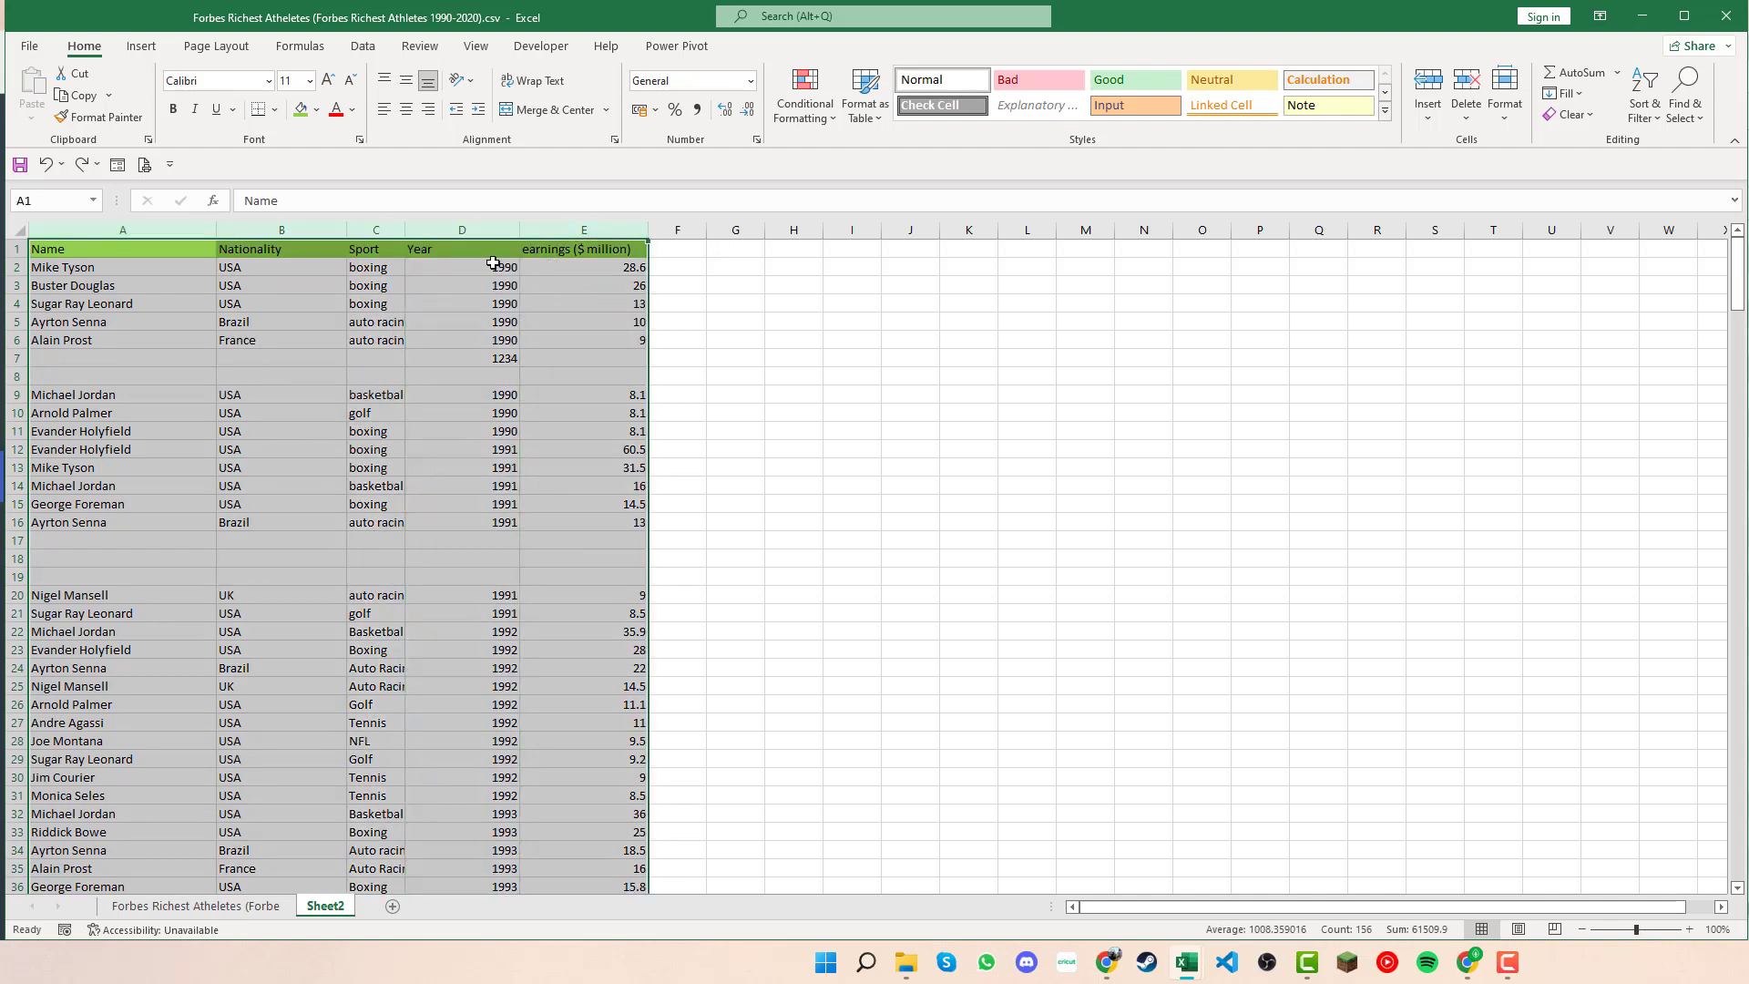
pyautogui.moveTo(151, 247); pyautogui.dragTo(583, 267)
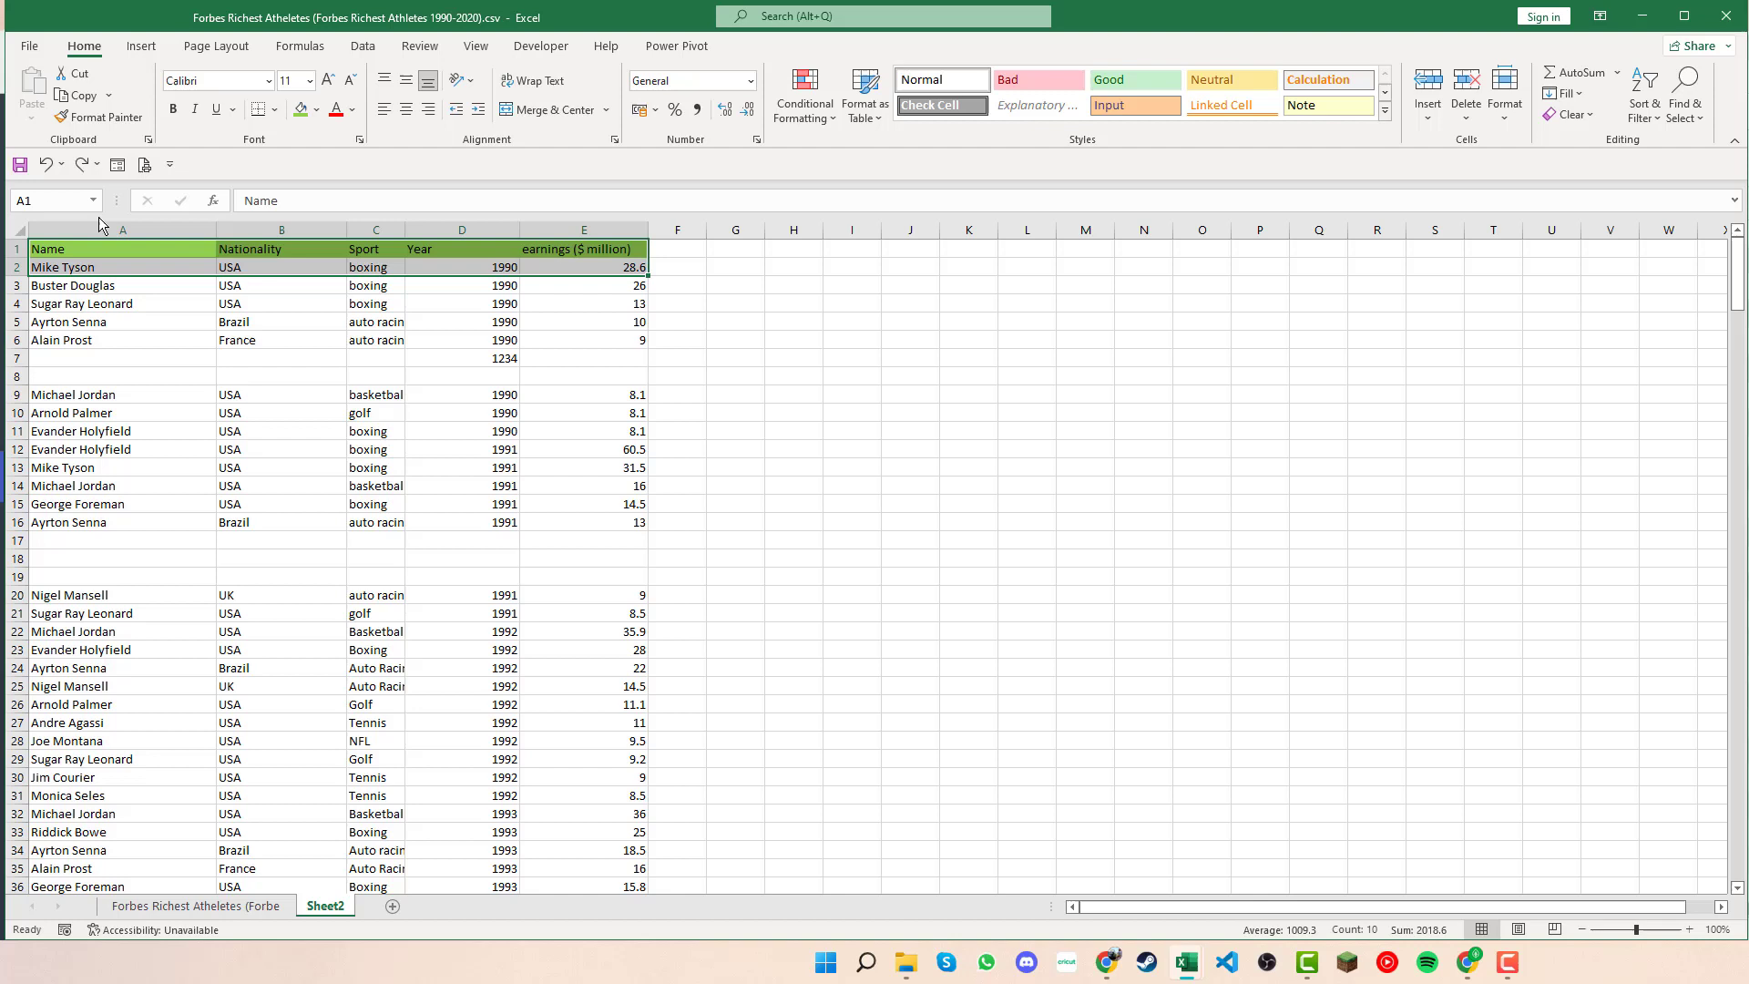
pyautogui.moveTo(100, 226); pyautogui.dragTo(579, 258)
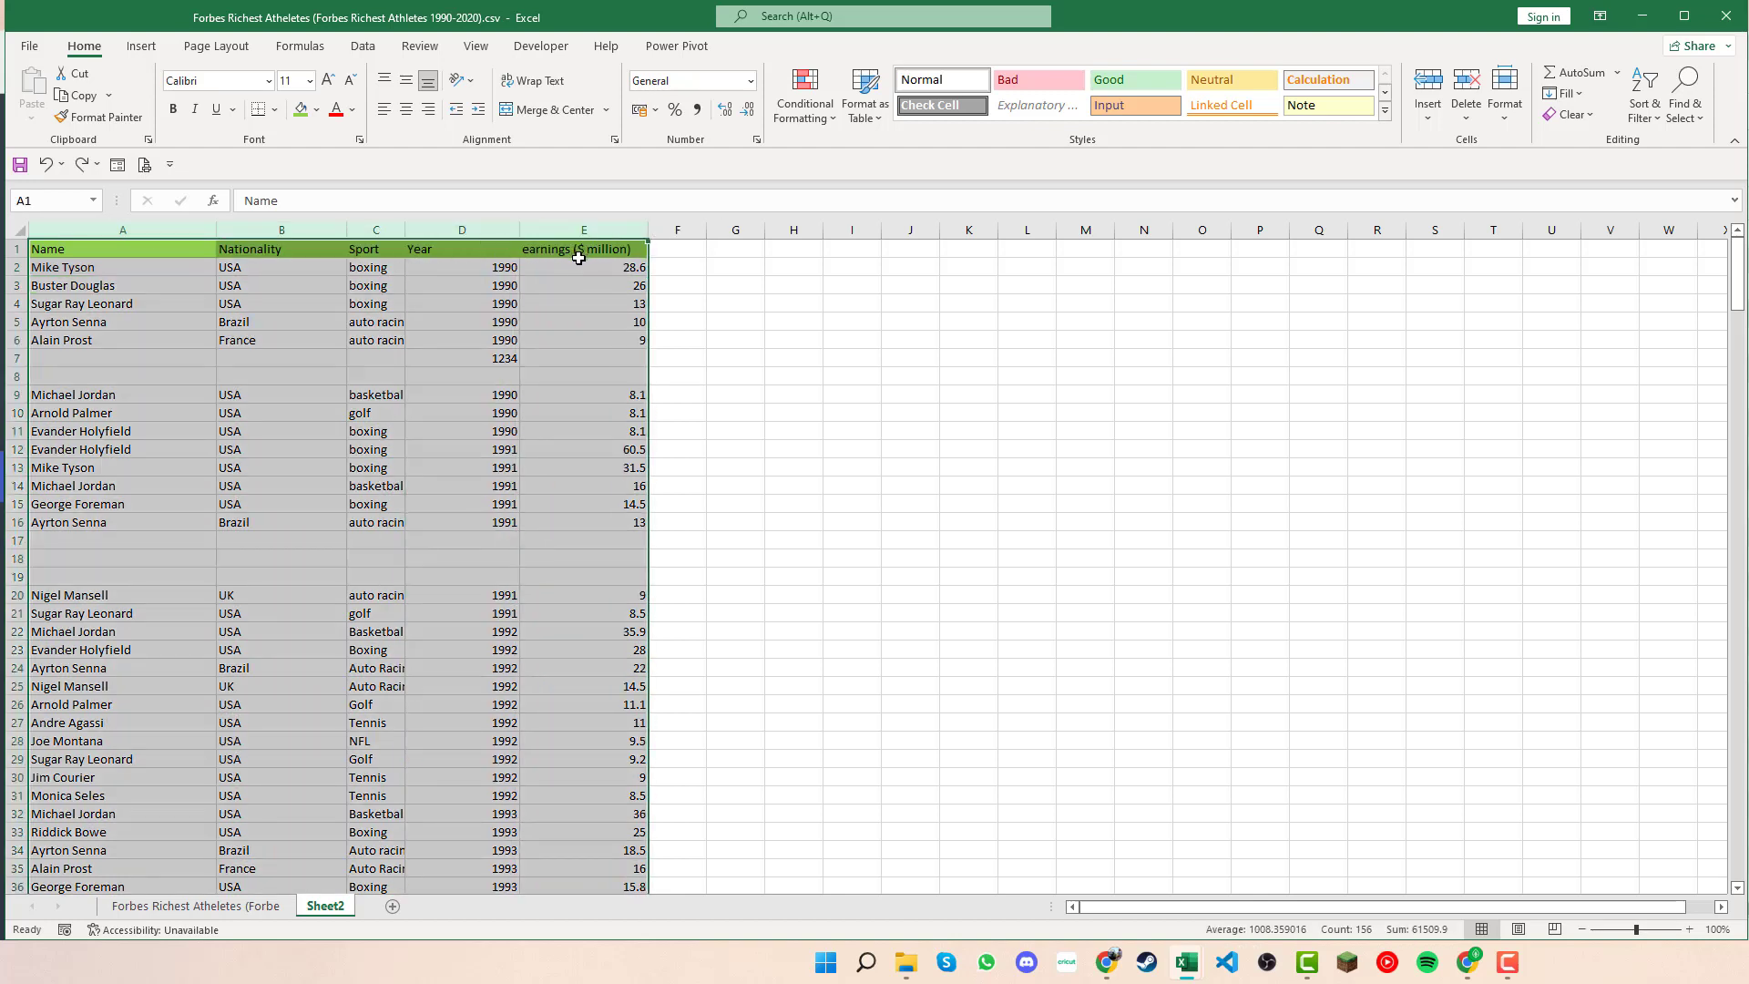
pyautogui.click(363, 48)
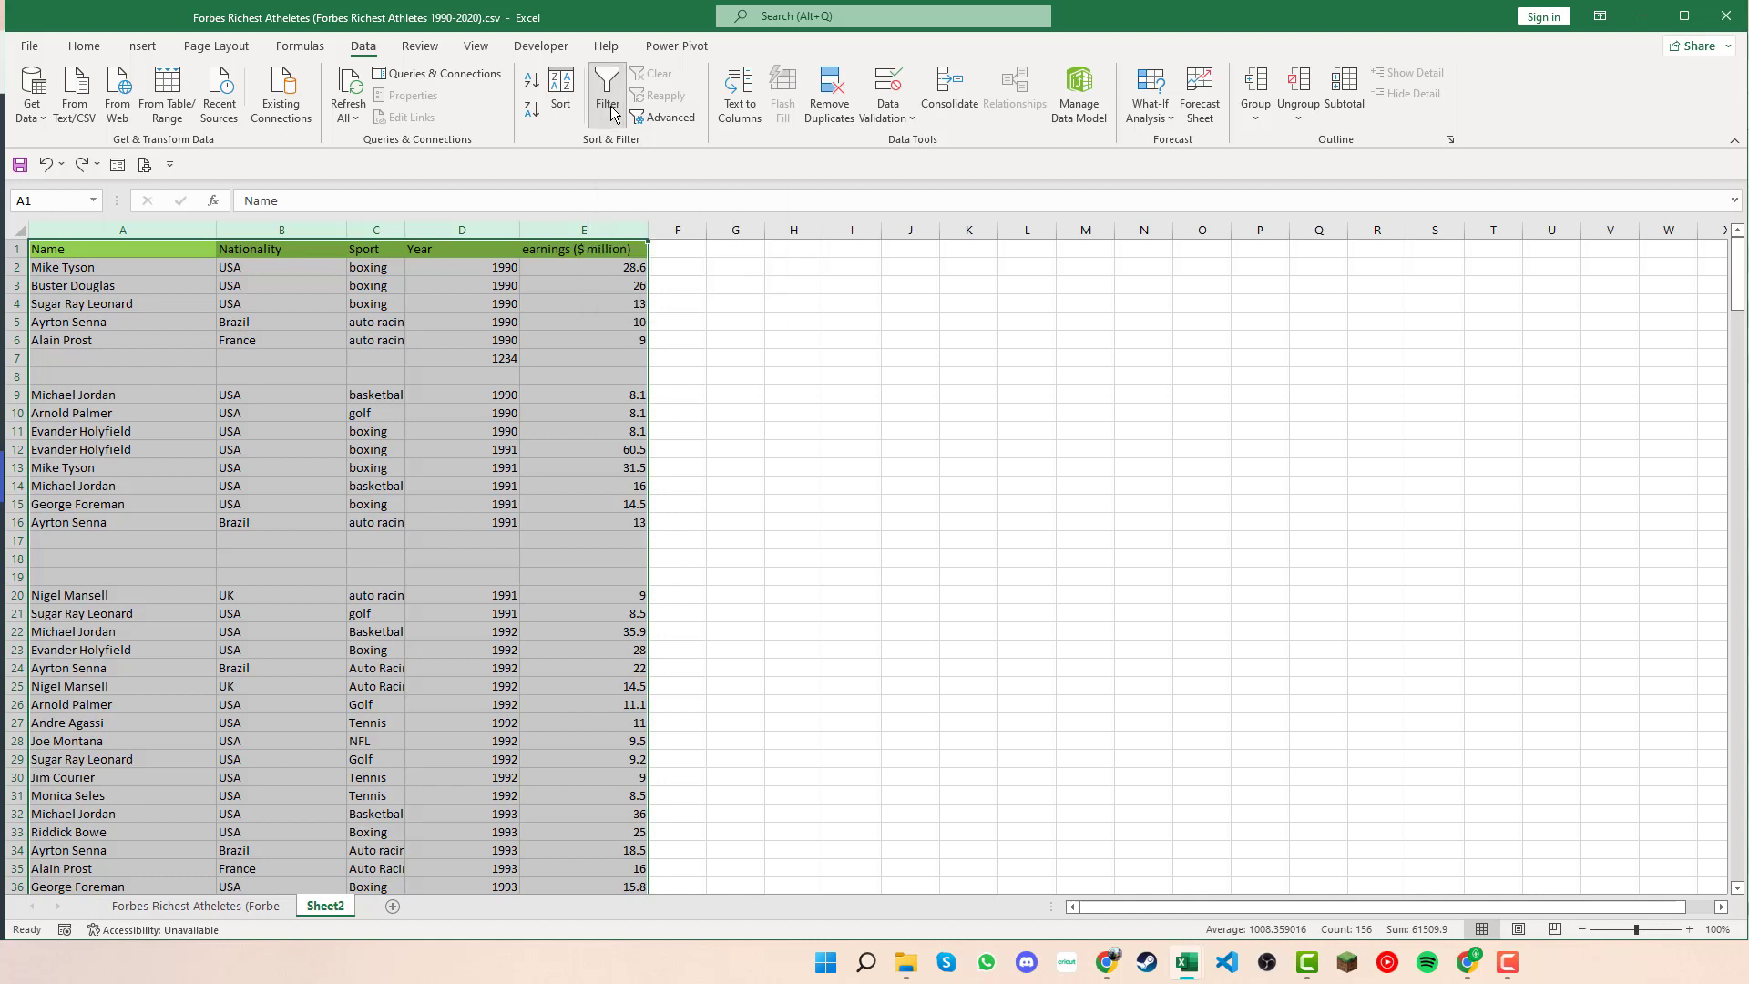
pyautogui.click(610, 106)
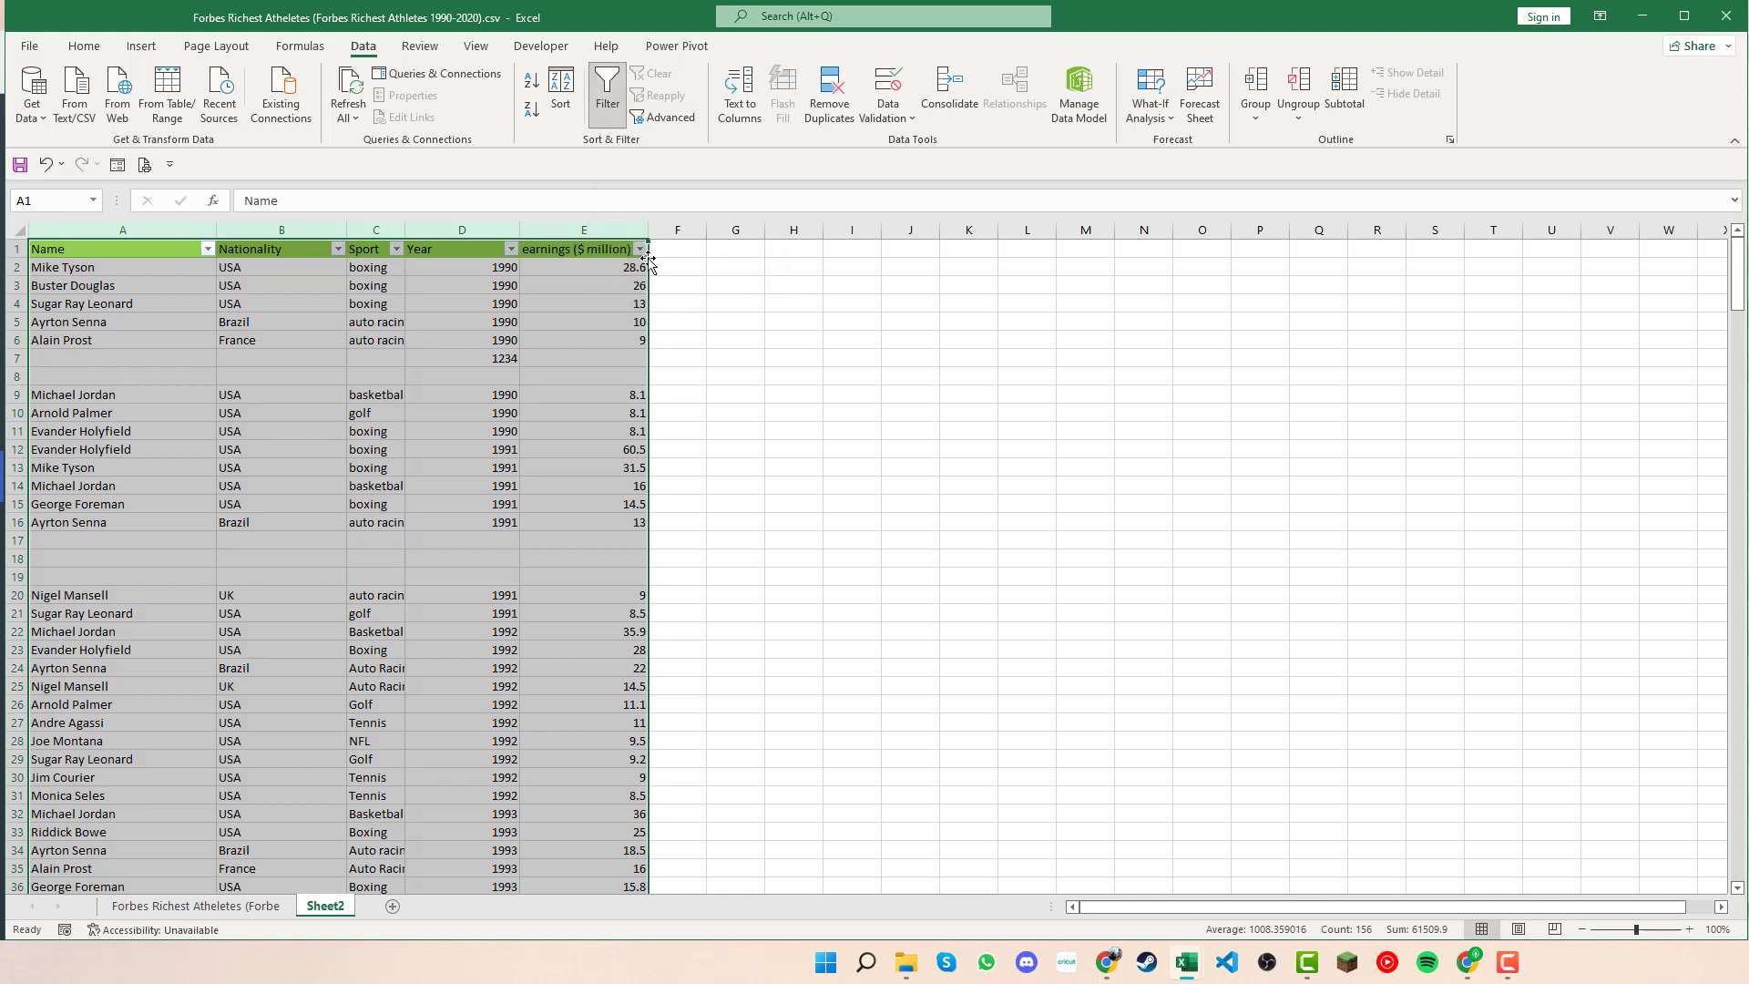
pyautogui.click(606, 116)
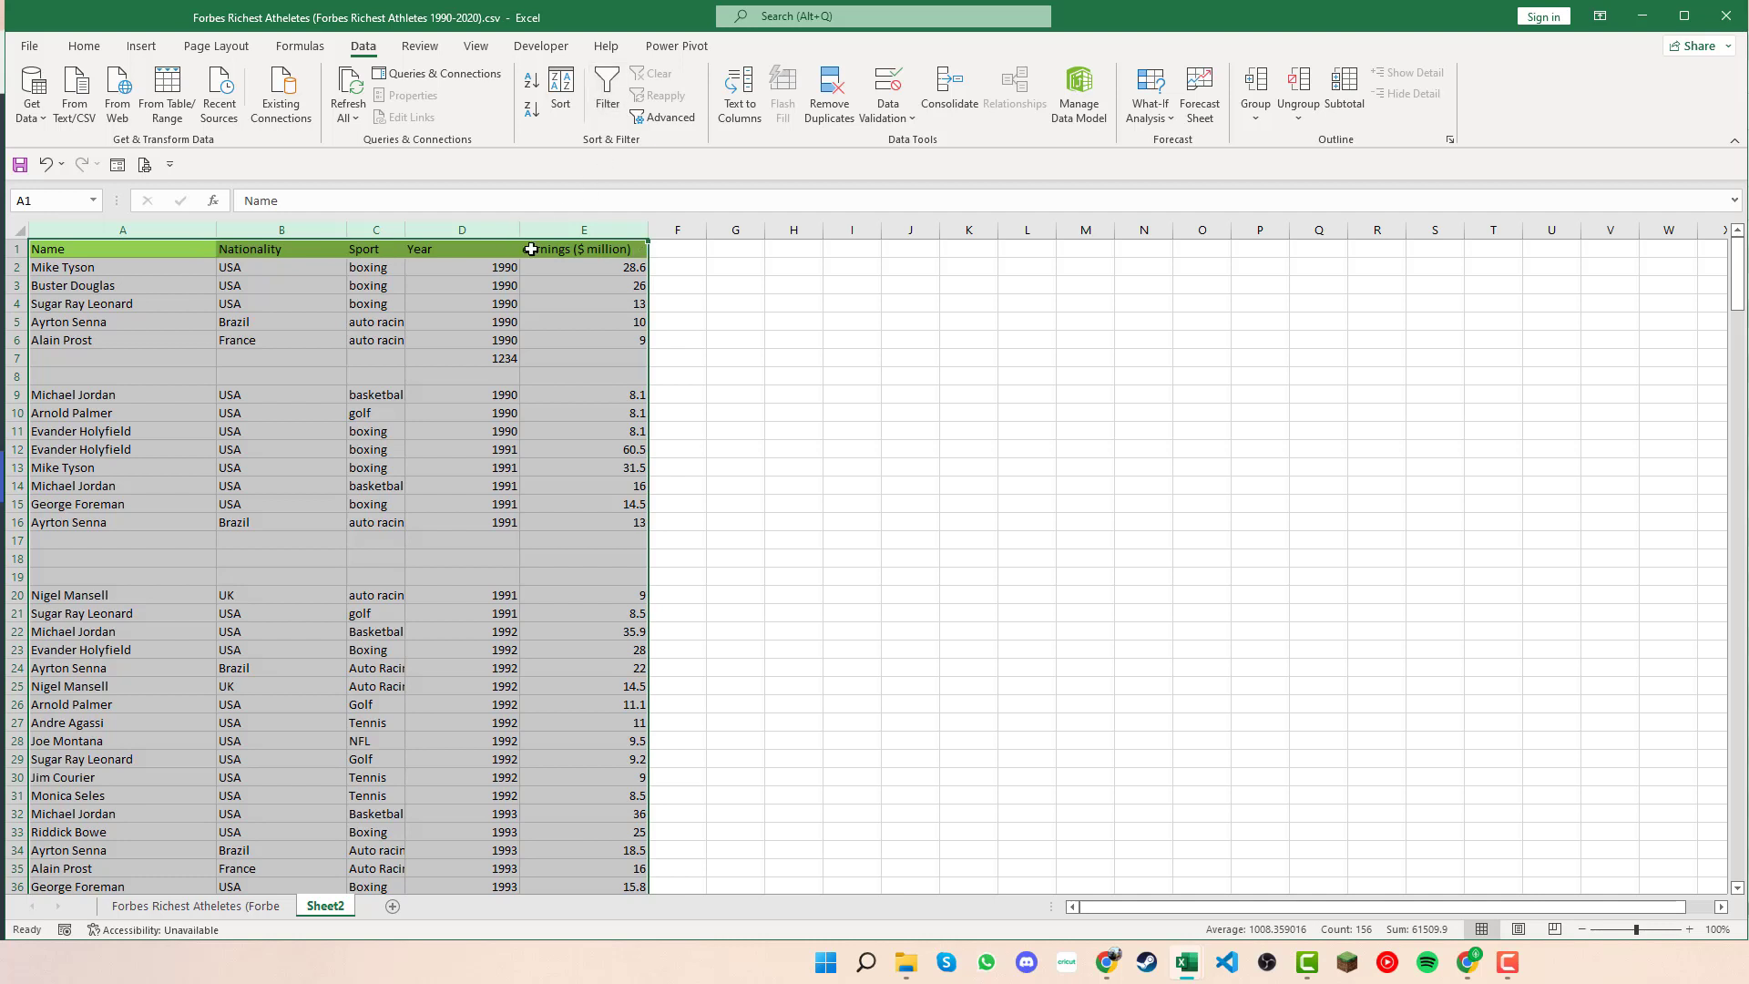
pyautogui.click(362, 302)
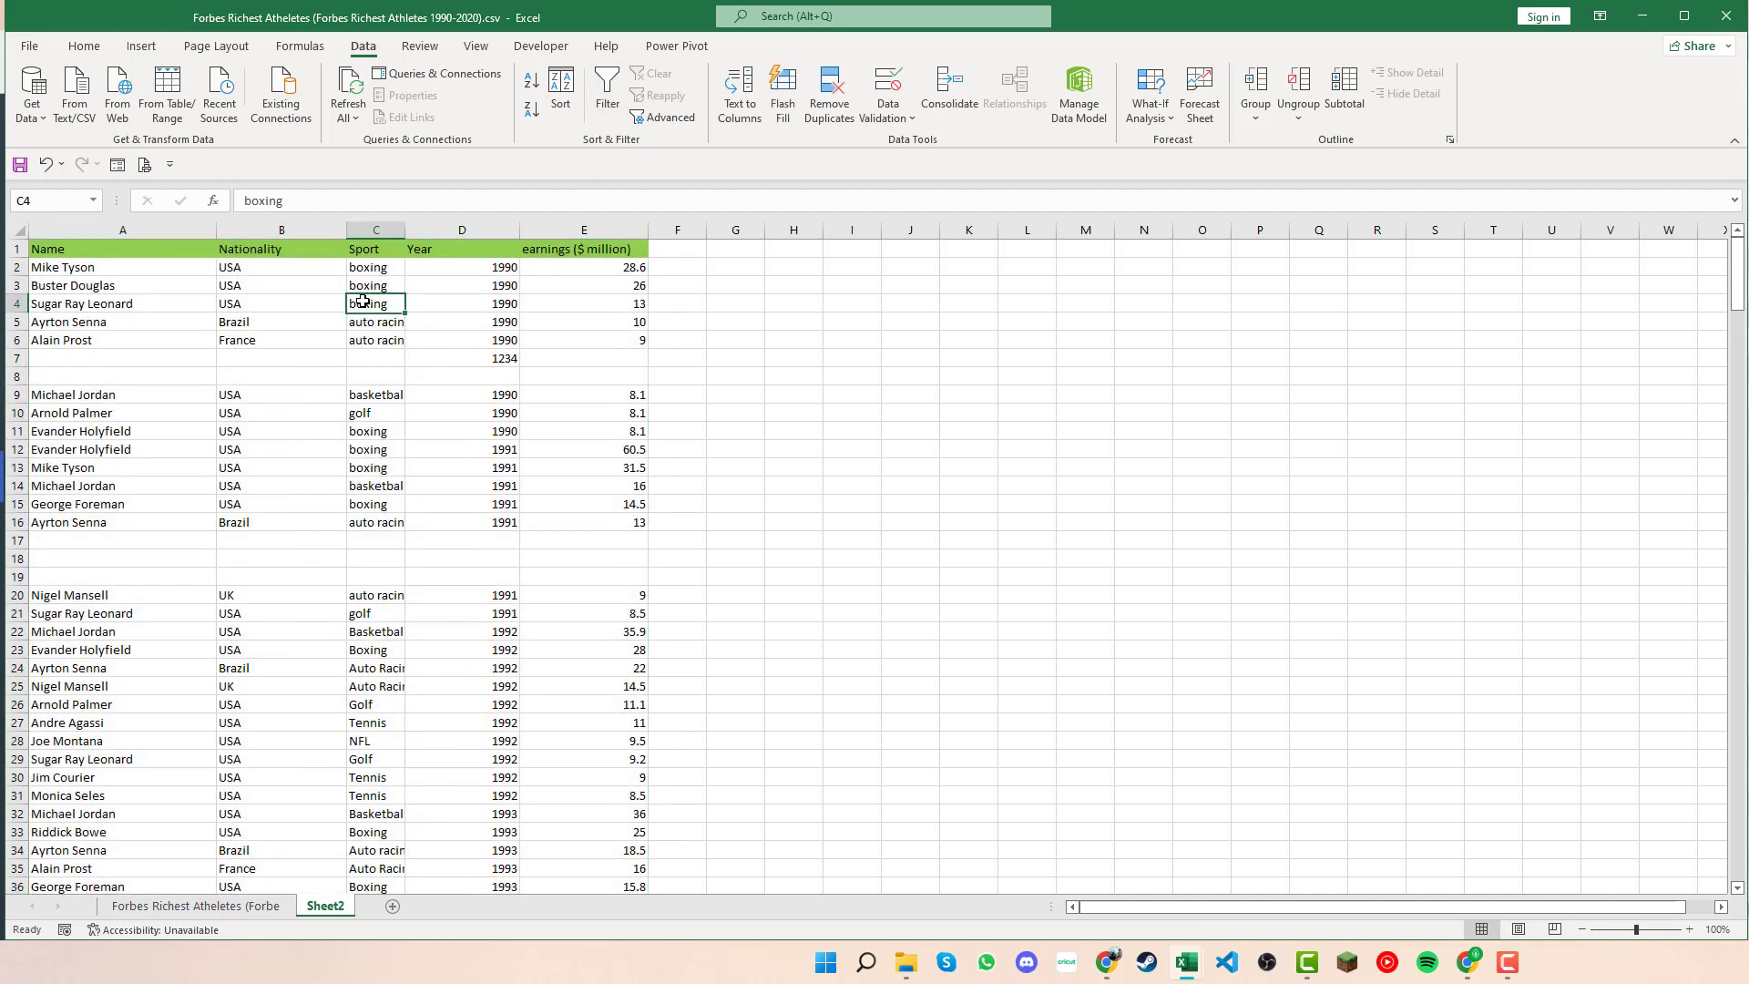
pyautogui.hotkey('ctrl', 'shift', 'l')
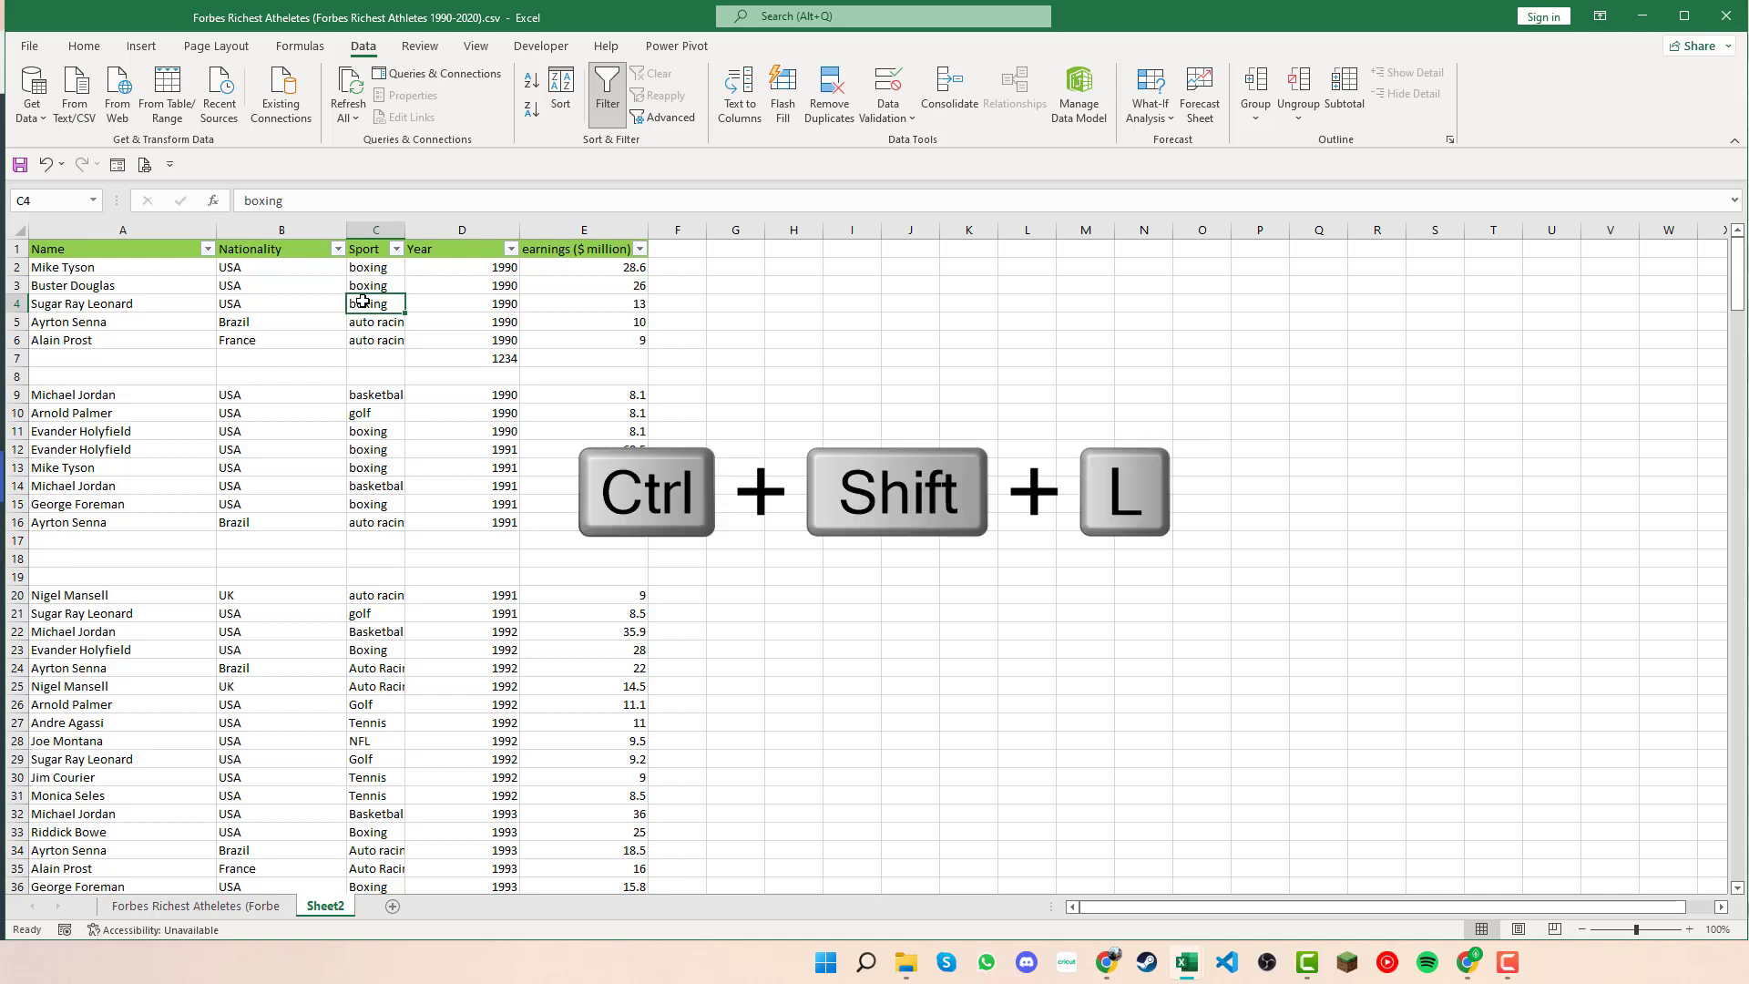
# - Set the Name column filter to show only (Blanks), leaving rows 7–8 and 17–19 visible
pyautogui.hotkey('ctrl', 'a')
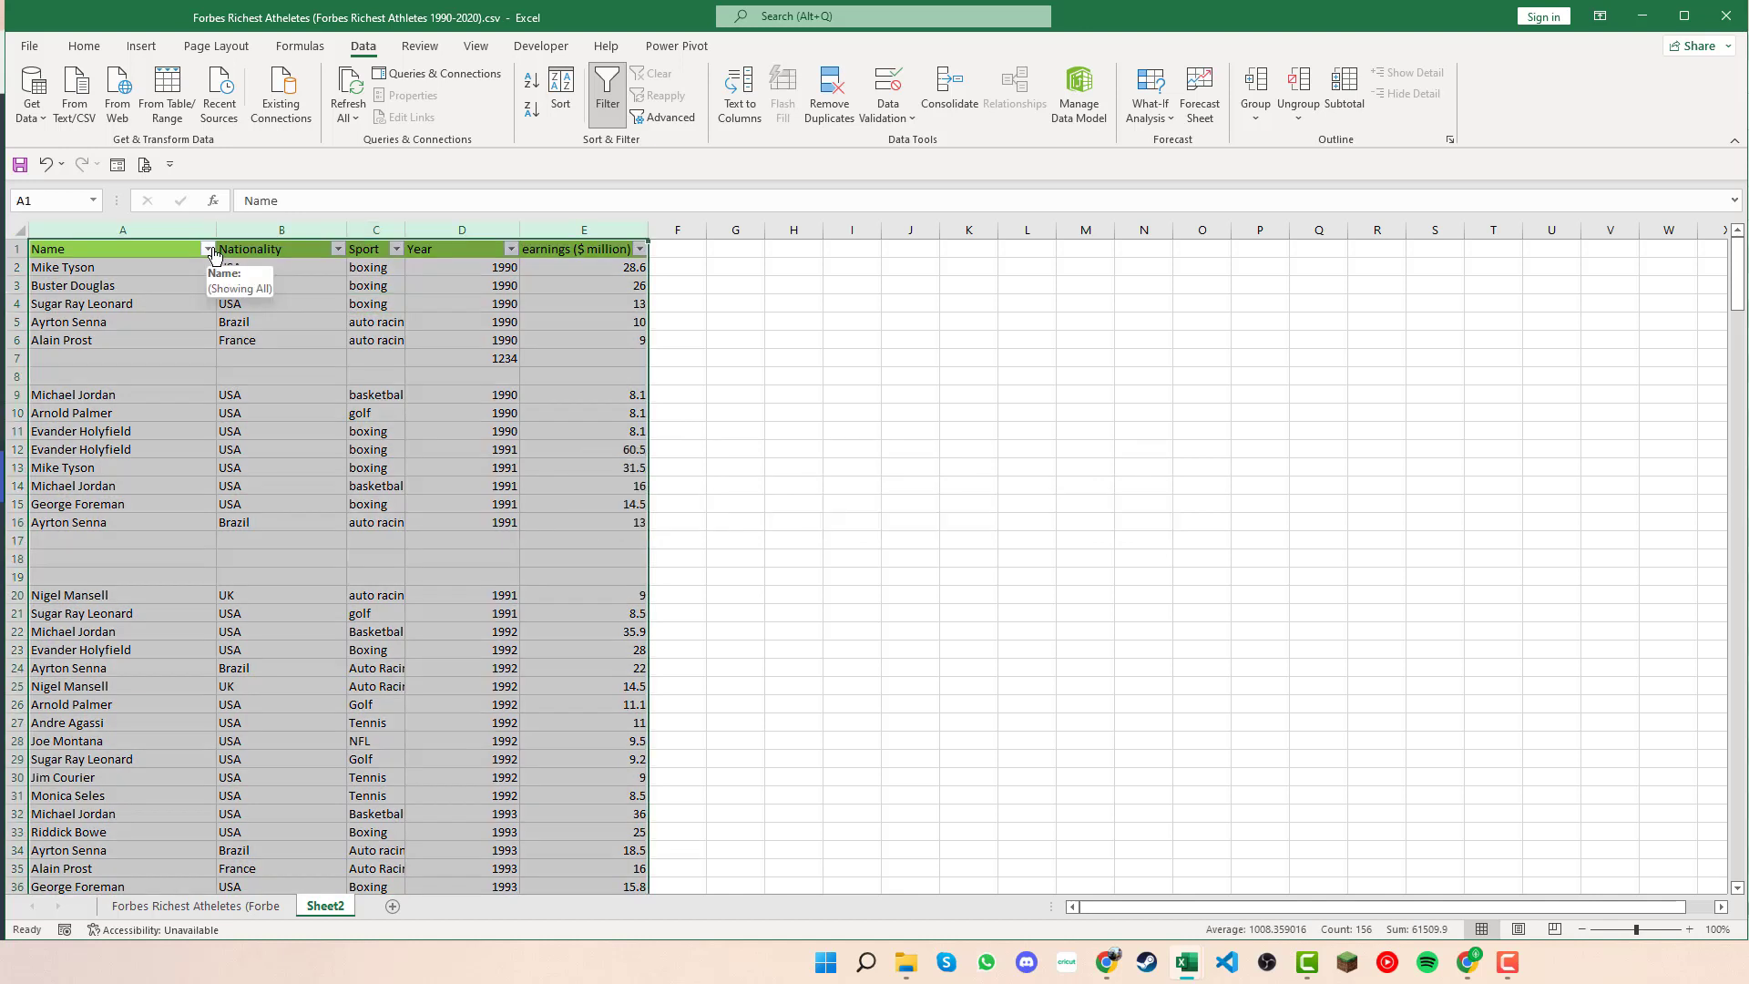
pyautogui.hotkey('alt', 'Down')
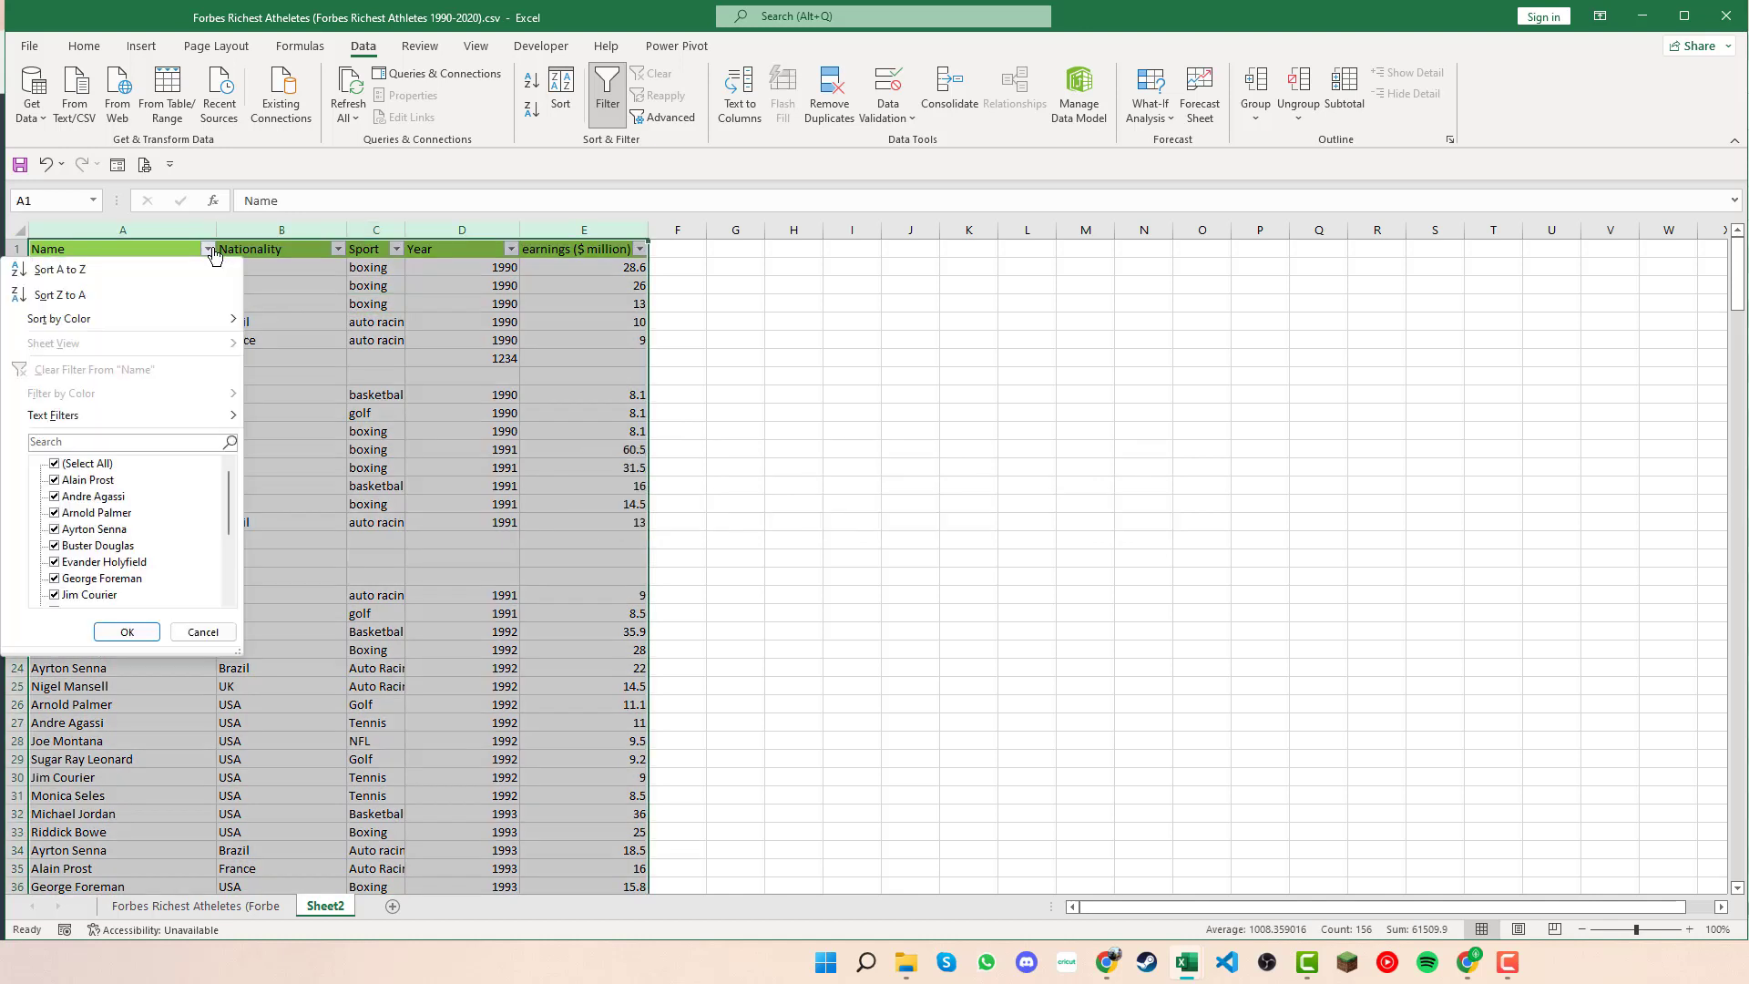
pyautogui.click(87, 465)
pyautogui.moveTo(227, 485); pyautogui.dragTo(227, 574)
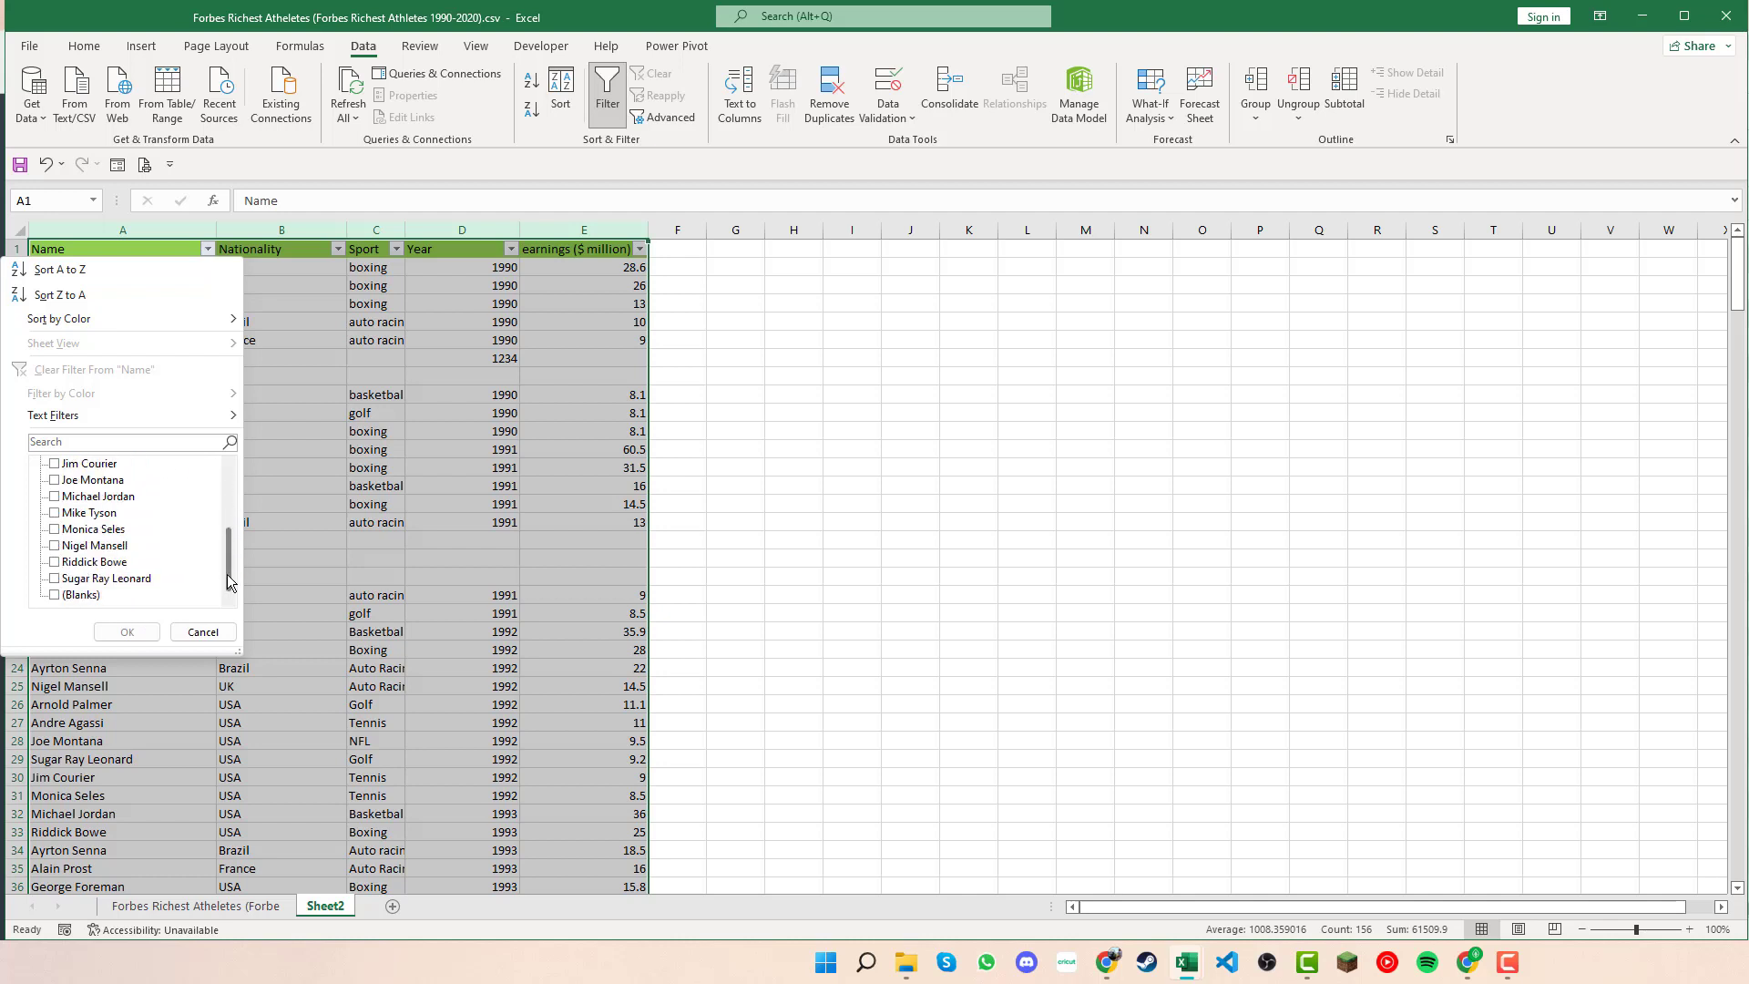
pyautogui.click(95, 598)
pyautogui.click(127, 632)
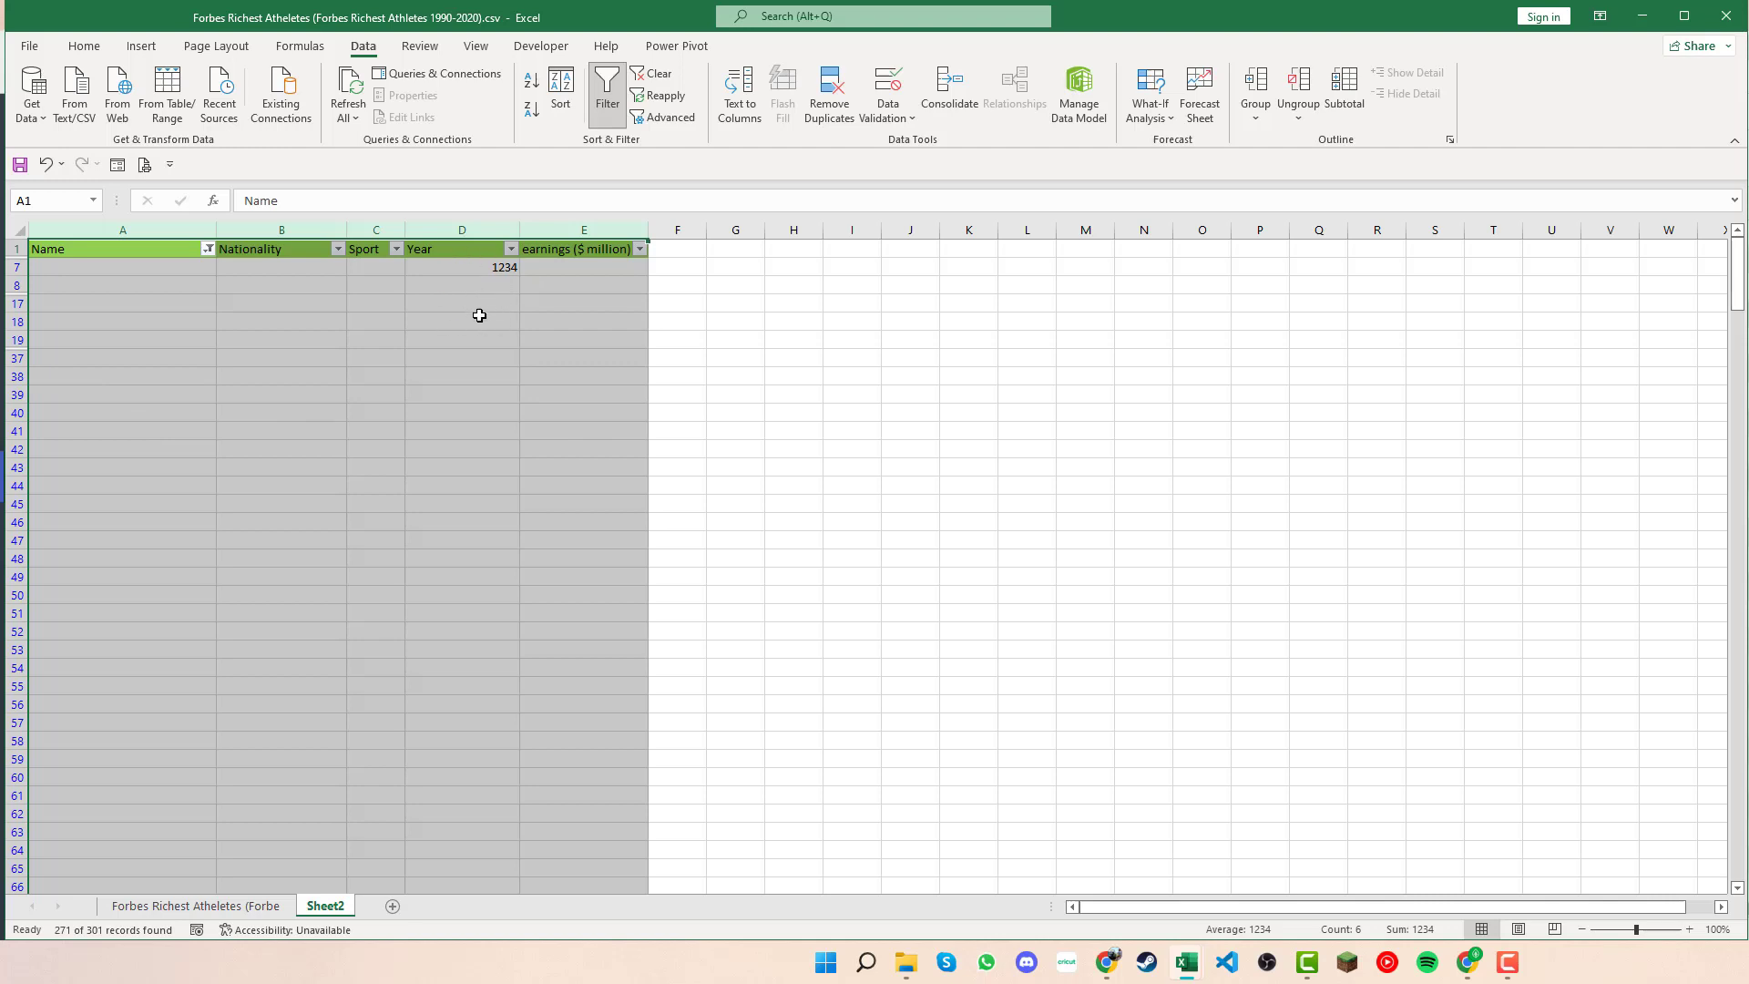
# - Filter the Year column to (Blanks) only, hiding the 1234 row, and select E8
pyautogui.click(511, 250)
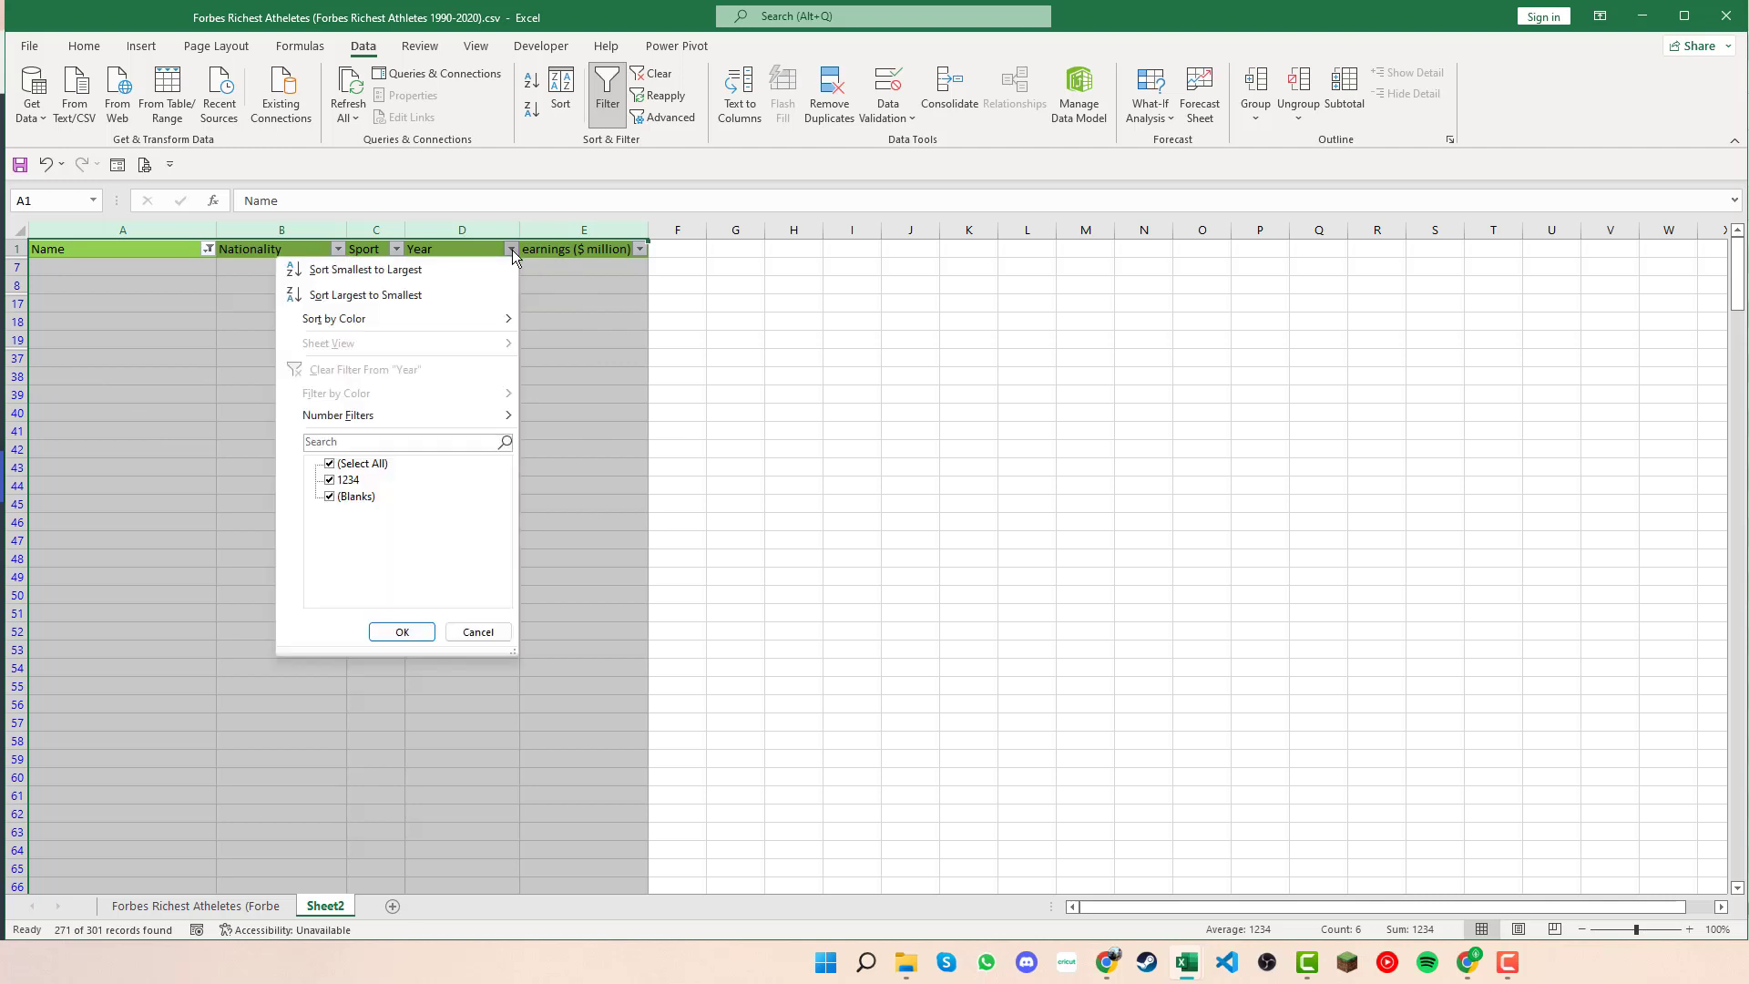
pyautogui.click(378, 465)
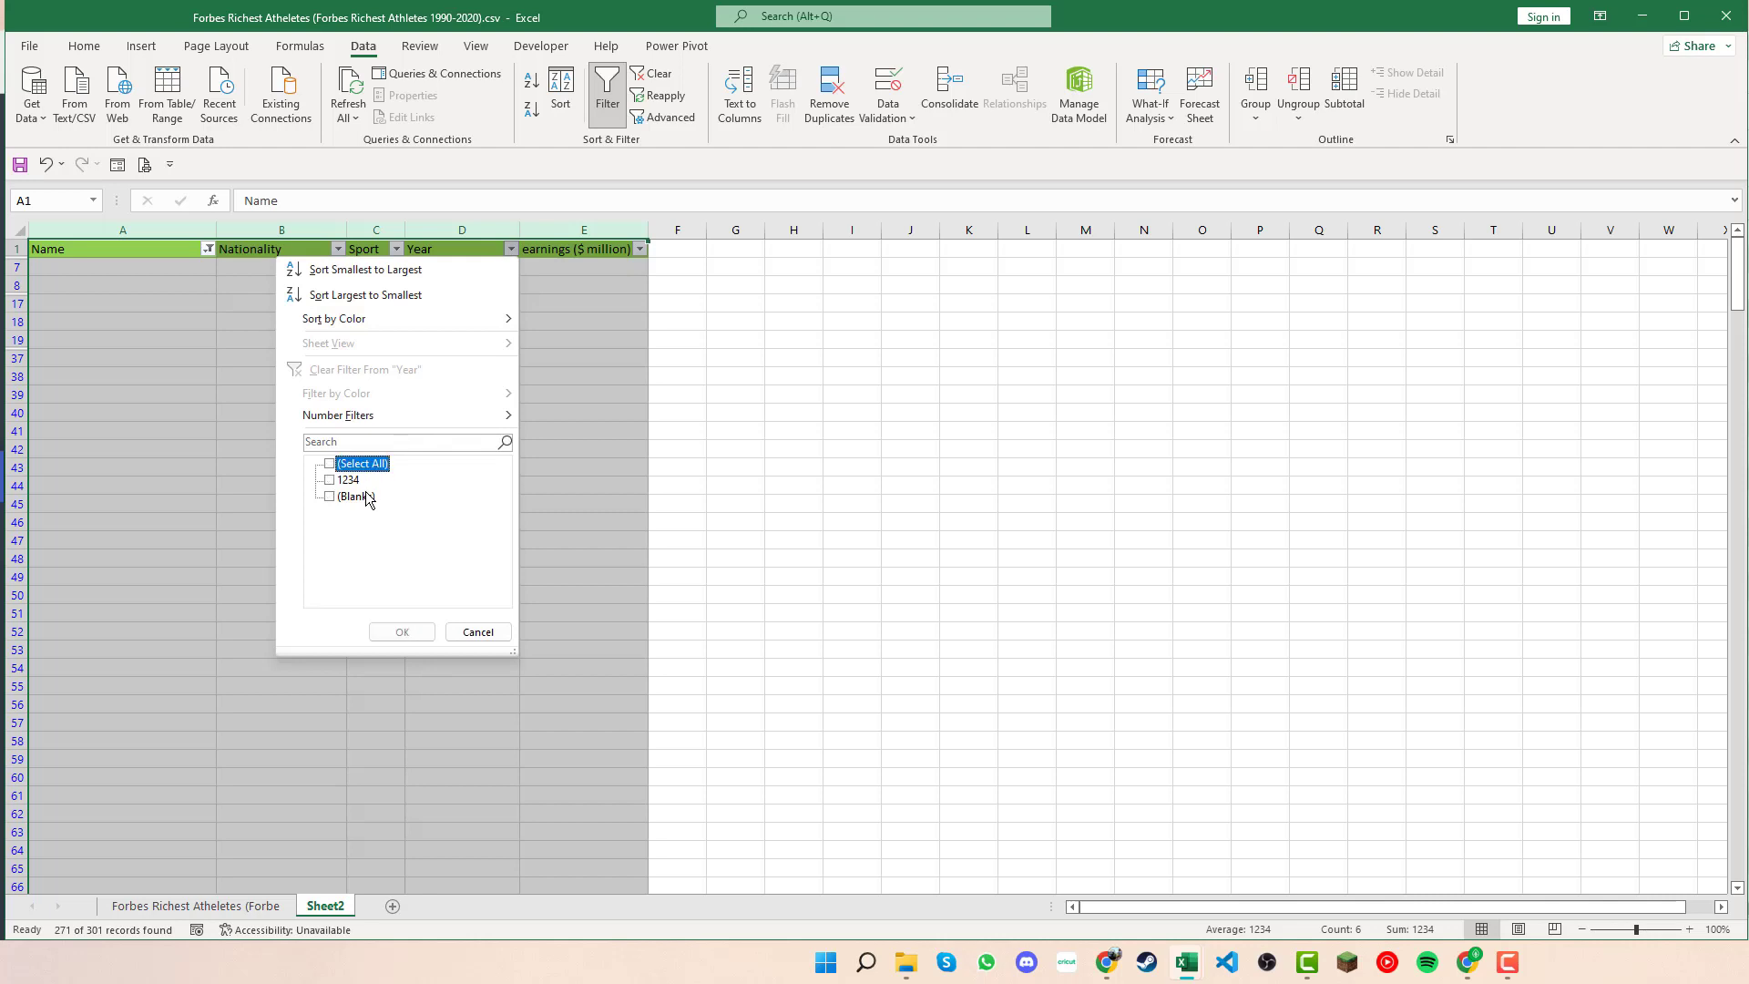
pyautogui.click(365, 496)
pyautogui.click(403, 631)
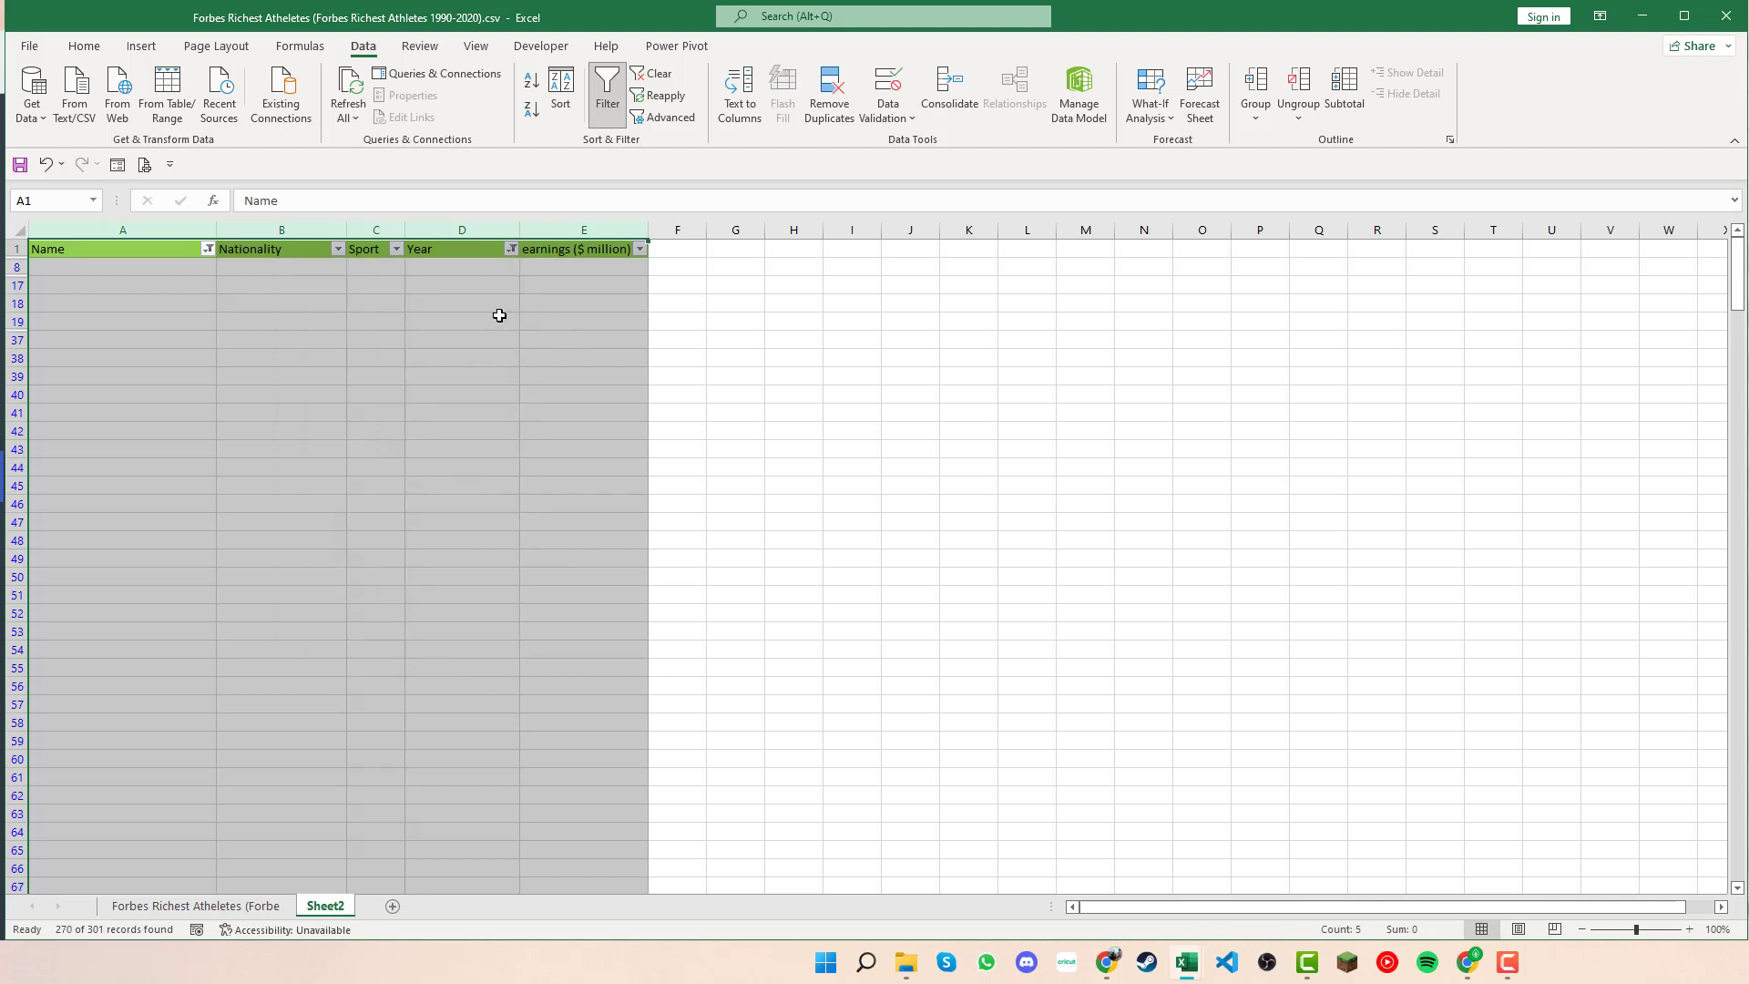
pyautogui.click(566, 270)
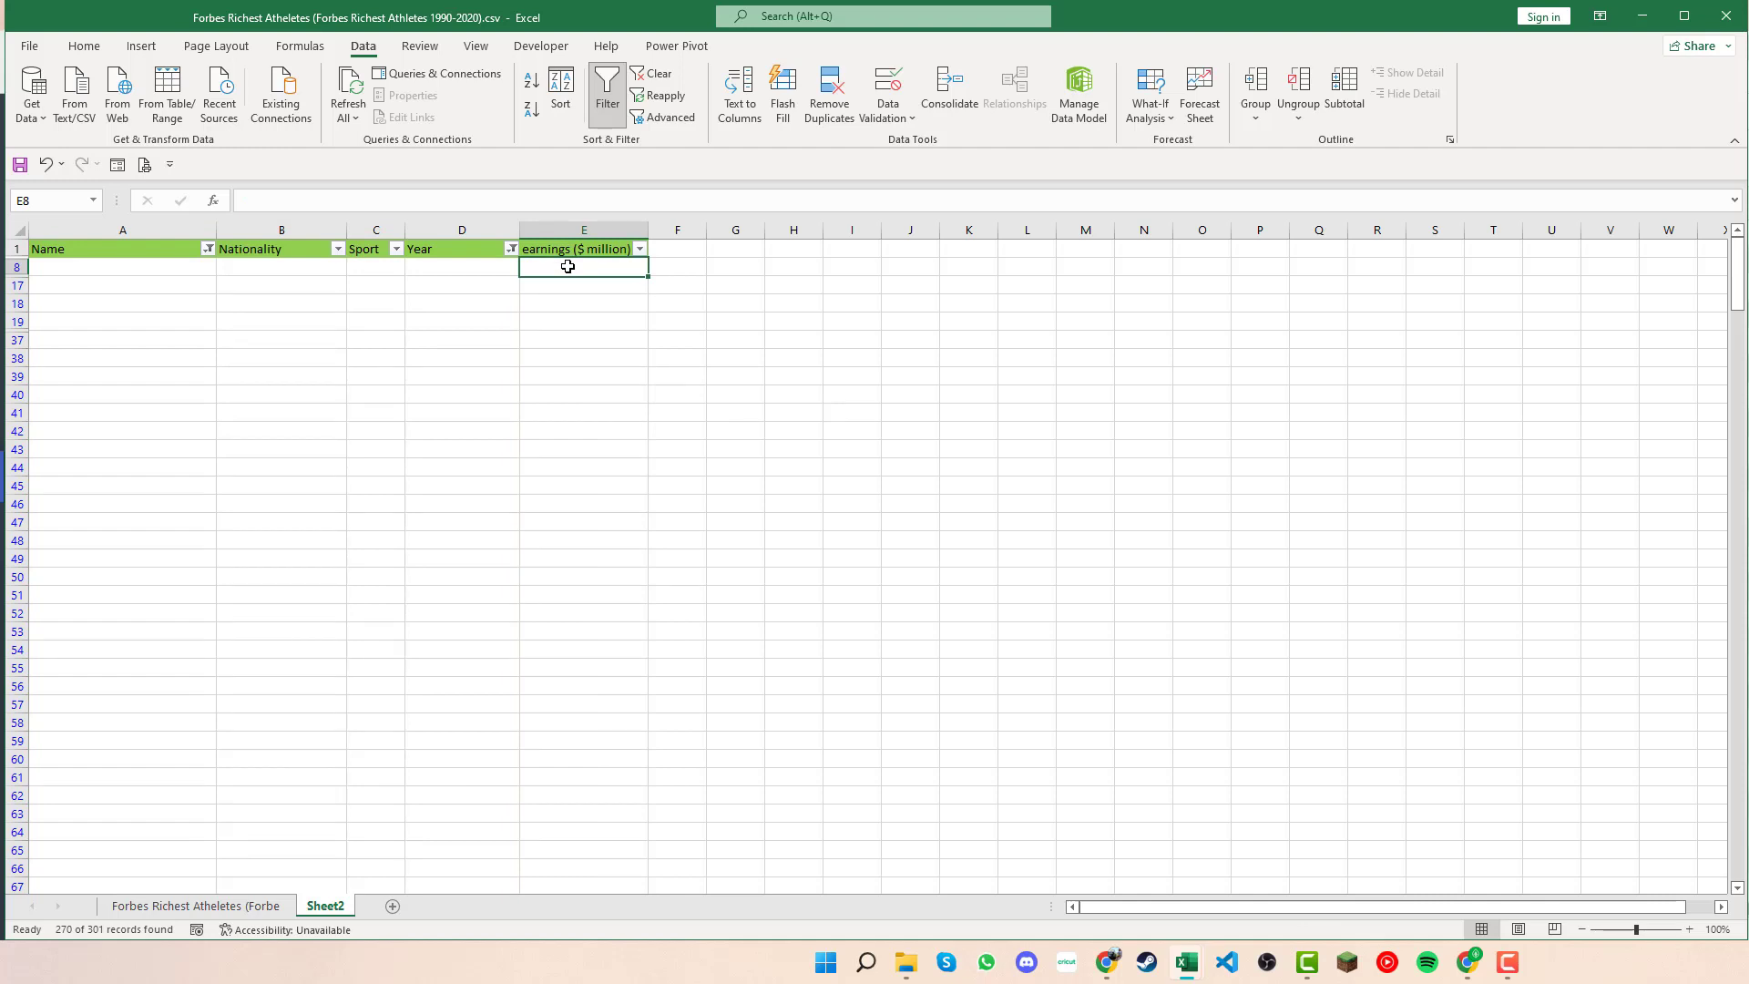
# - Select the visible empty rows 8 and 17–19 onward and delete them as entire sheet rows
pyautogui.hotkey('ctrl', 'shift', 'Left')
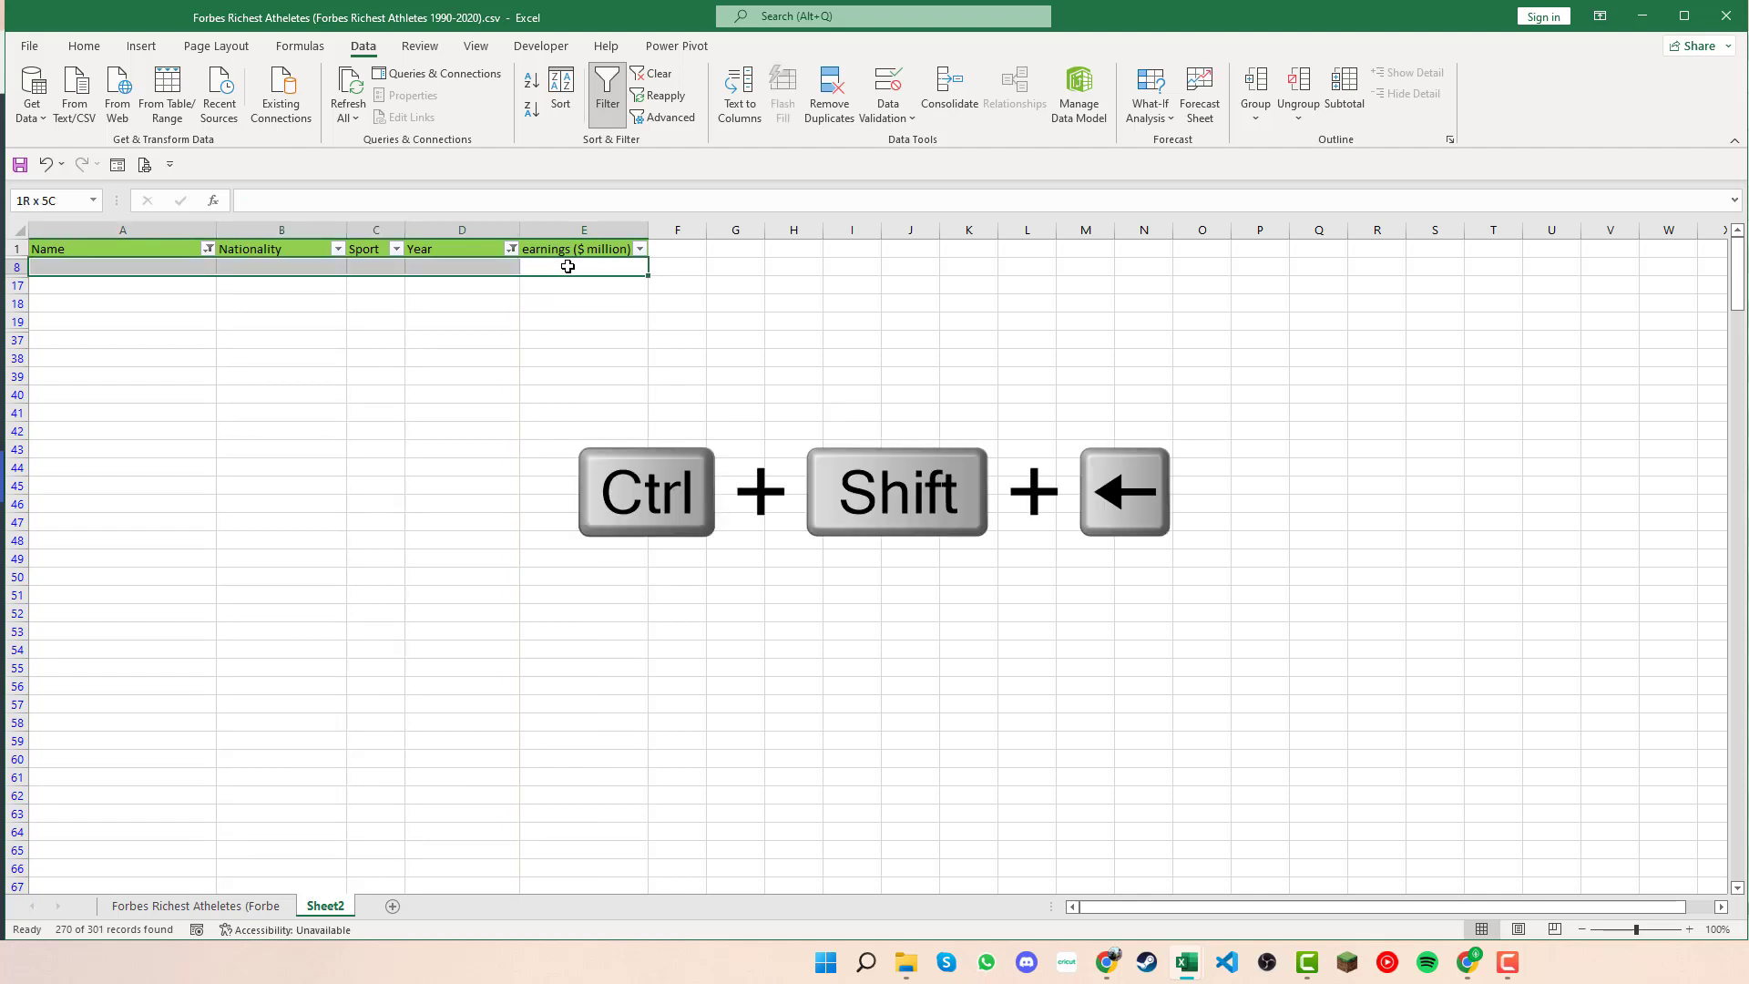
pyautogui.hotkey('ctrl', 'shift', 'Down')
pyautogui.rightClick(171, 589)
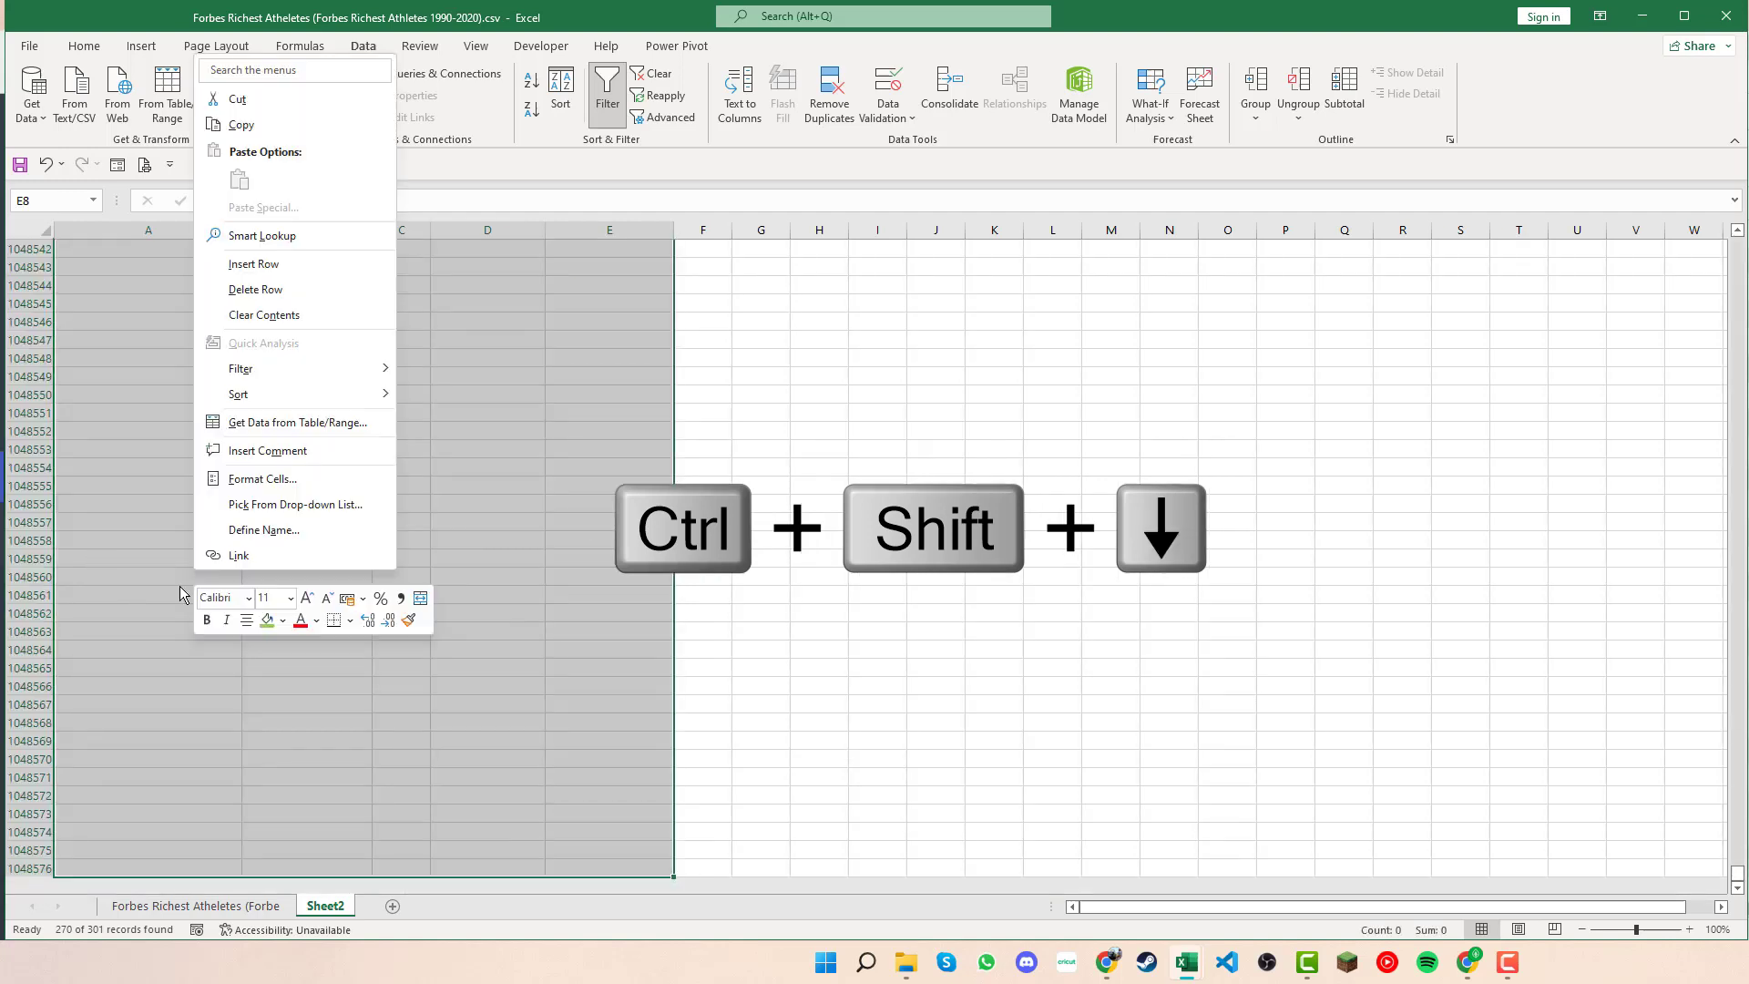
pyautogui.click(270, 290)
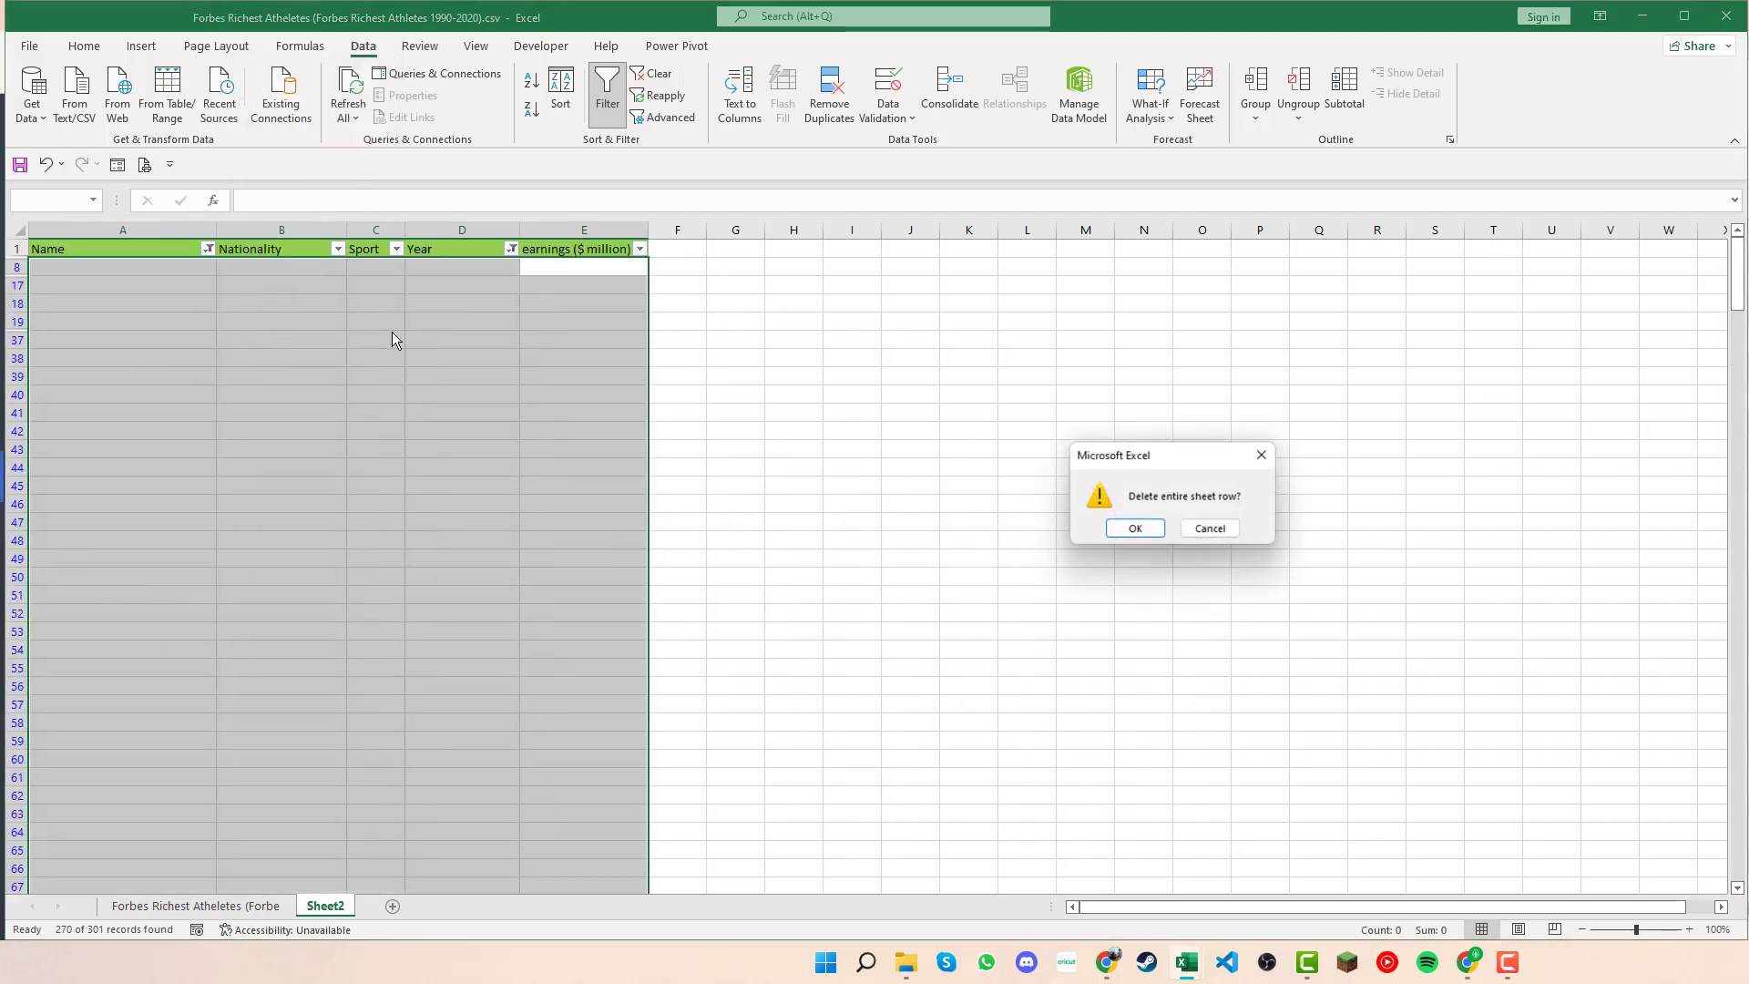
pyautogui.click(1116, 535)
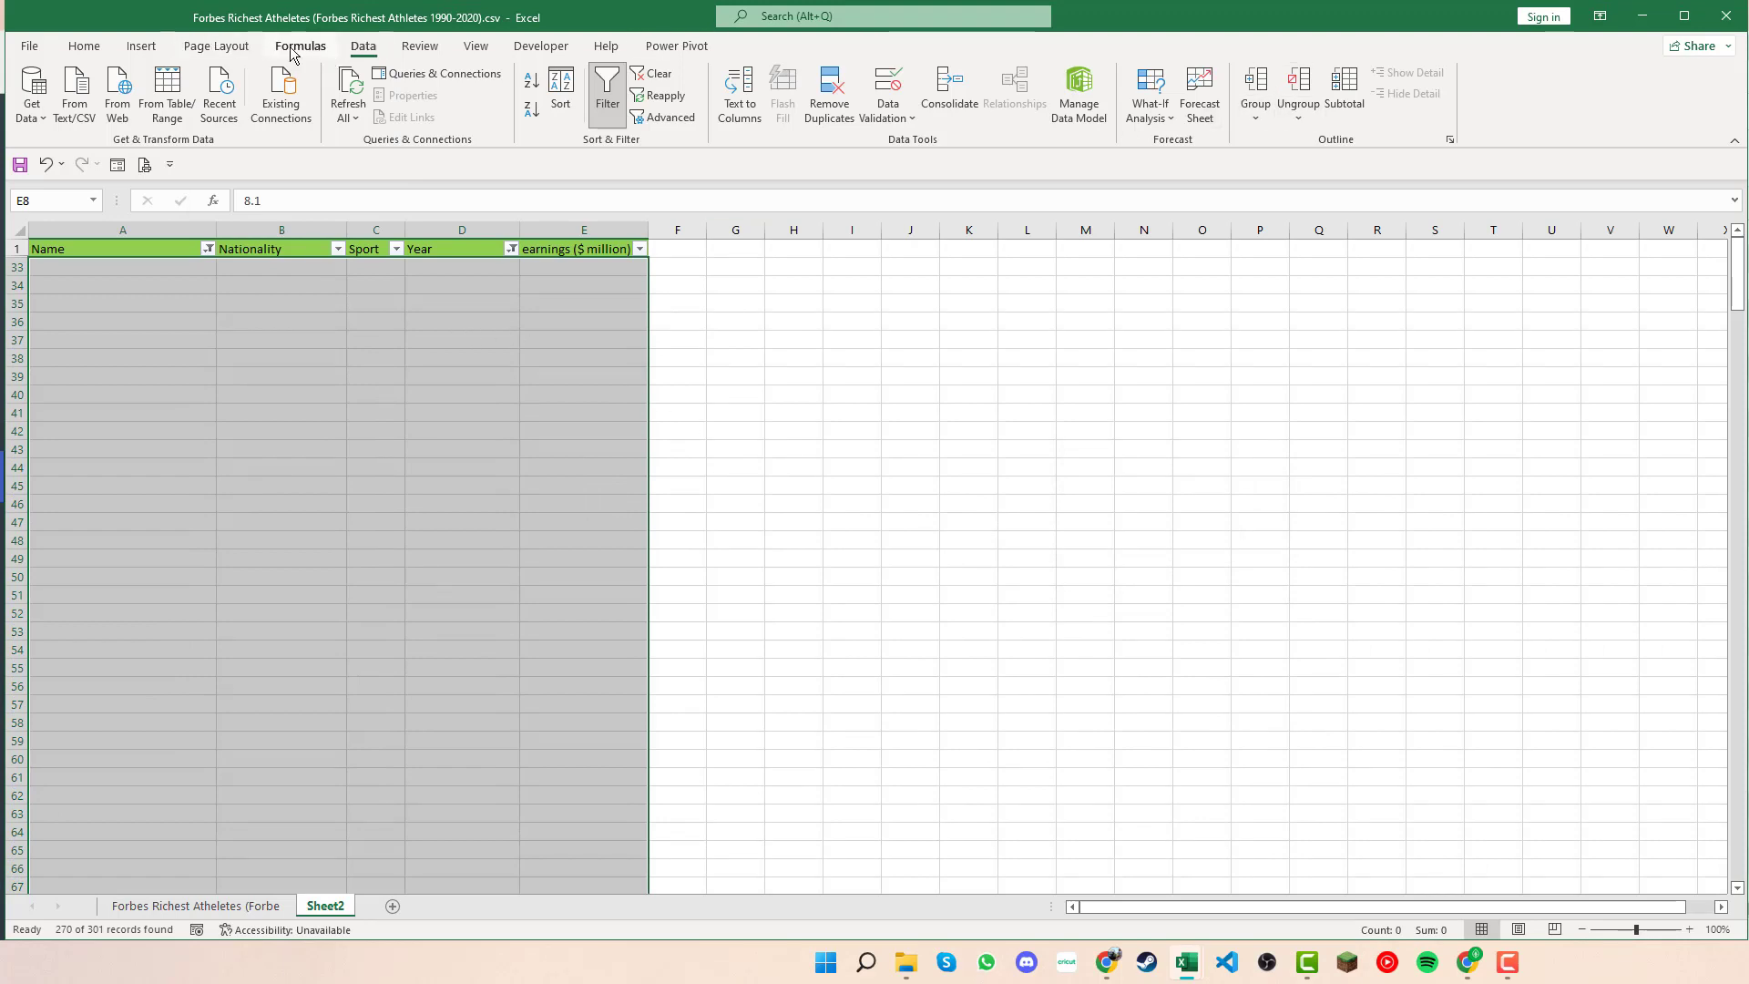
# - Reset the Year filter to (Select All), bringing back the 1234 row
pyautogui.click(83, 45)
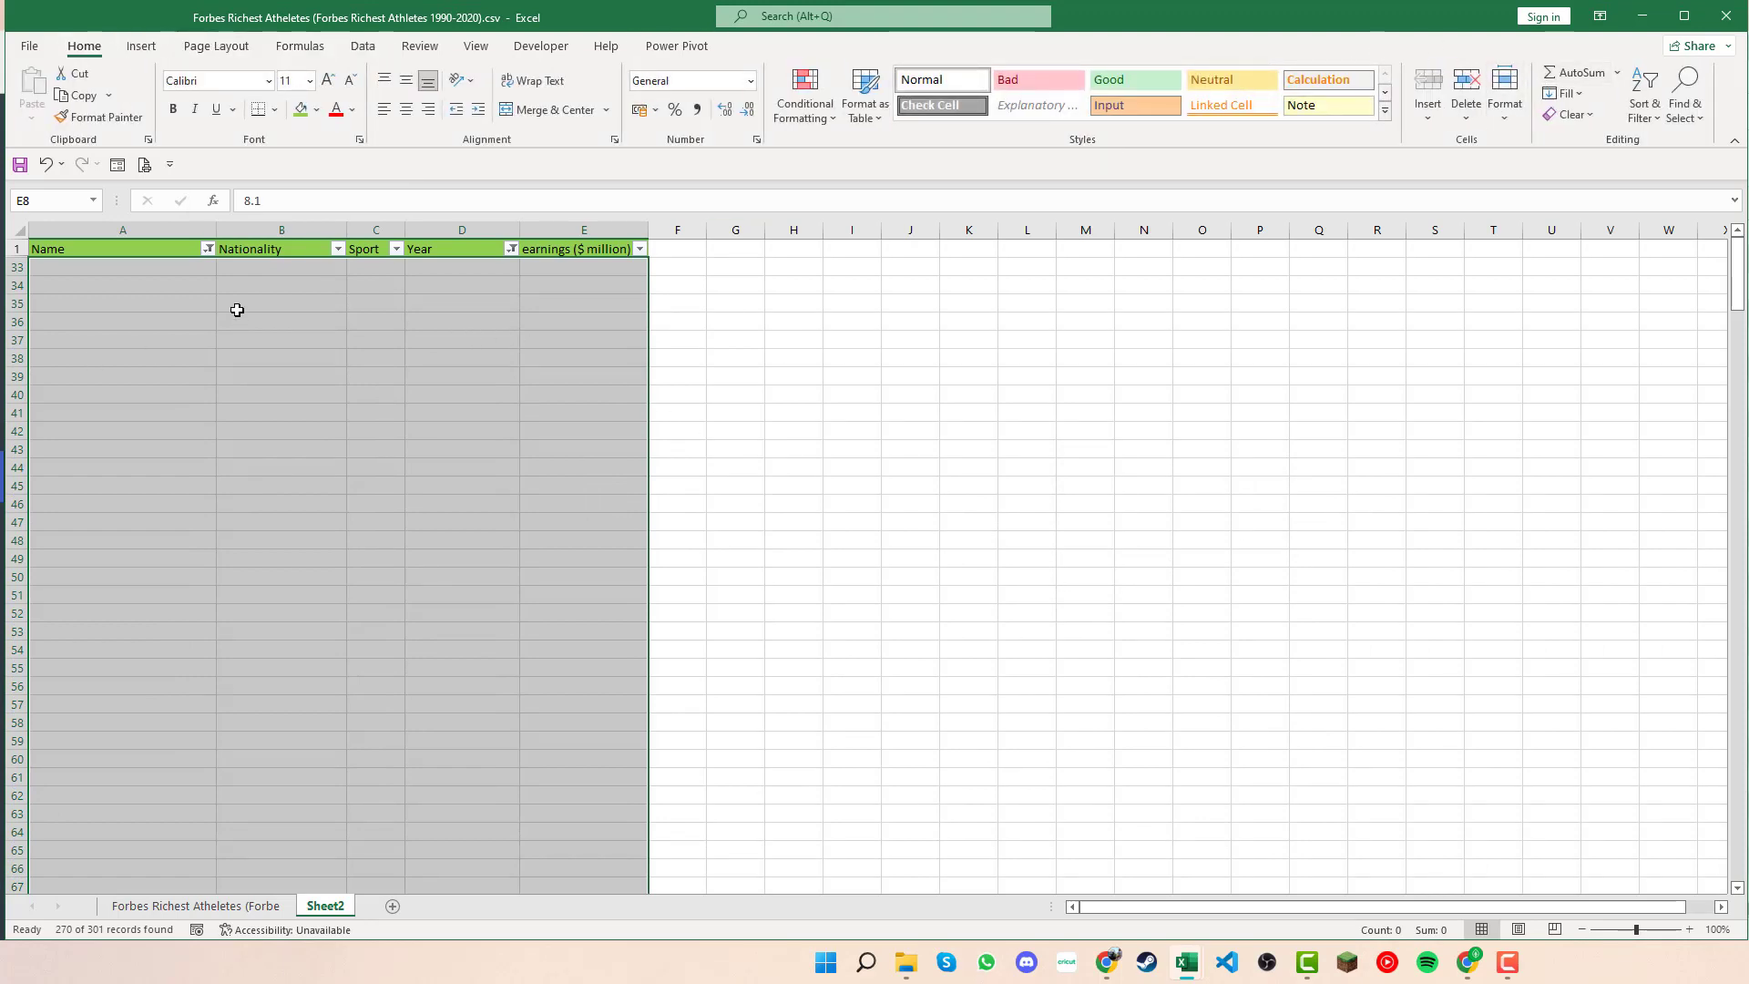
pyautogui.click(512, 249)
pyautogui.click(347, 480)
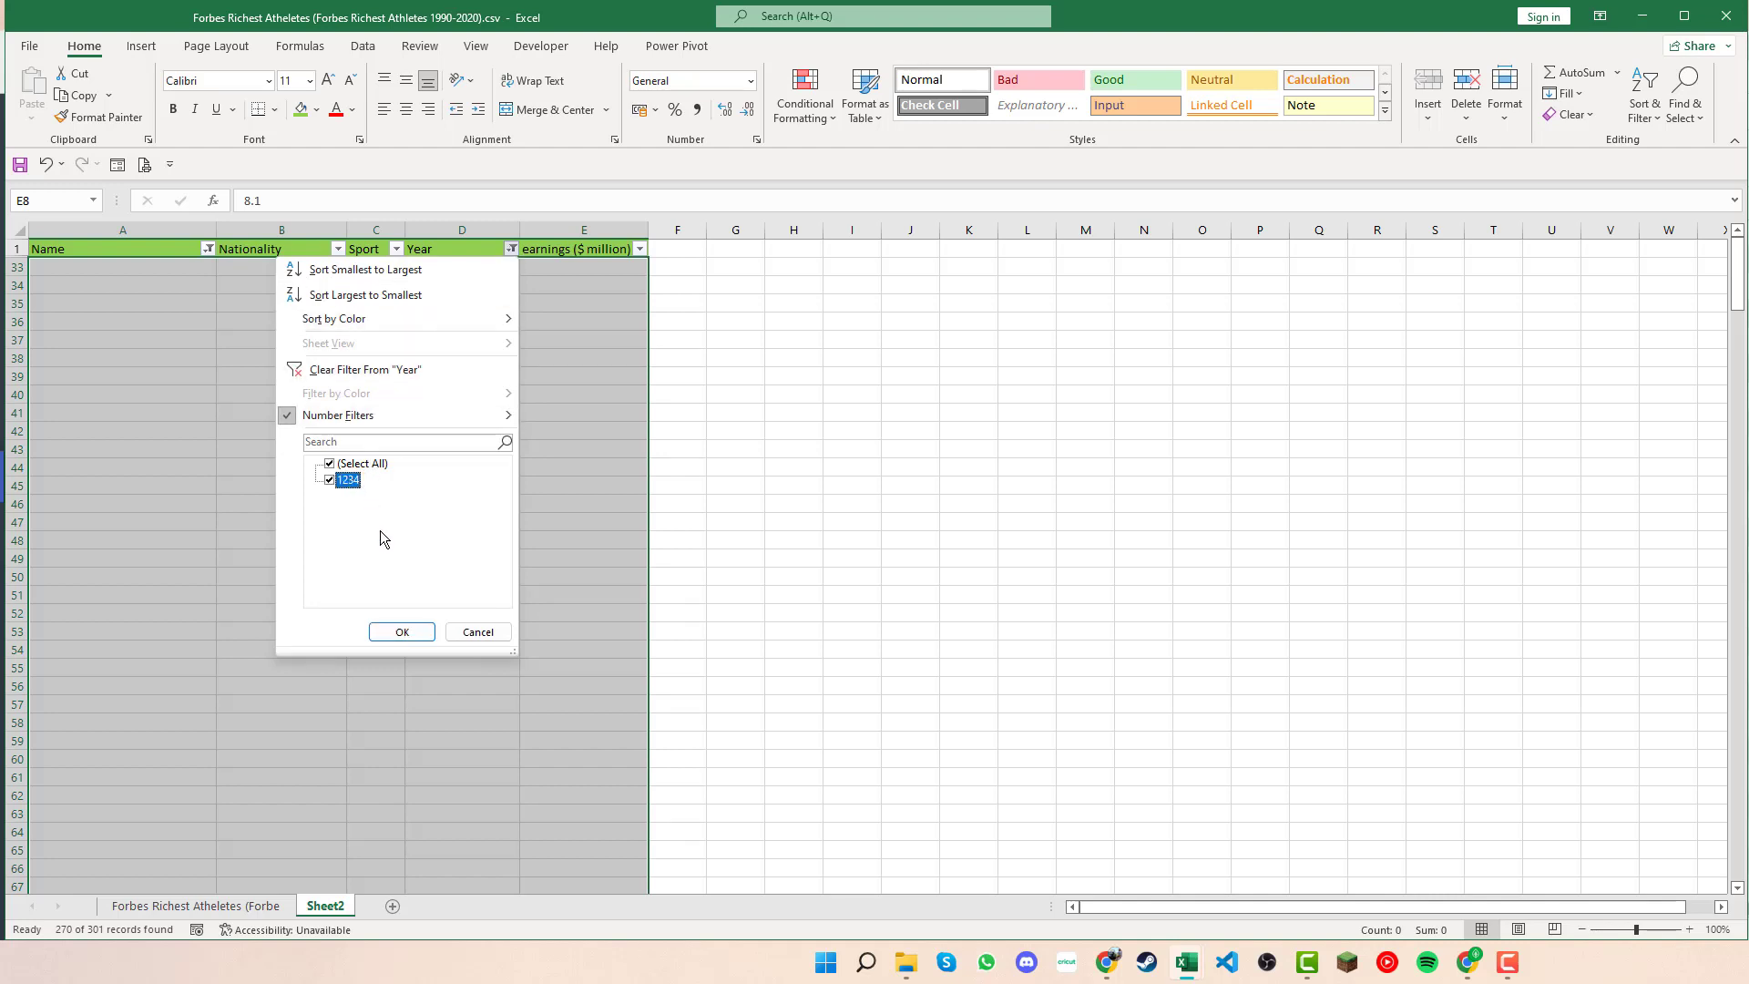
pyautogui.click(401, 632)
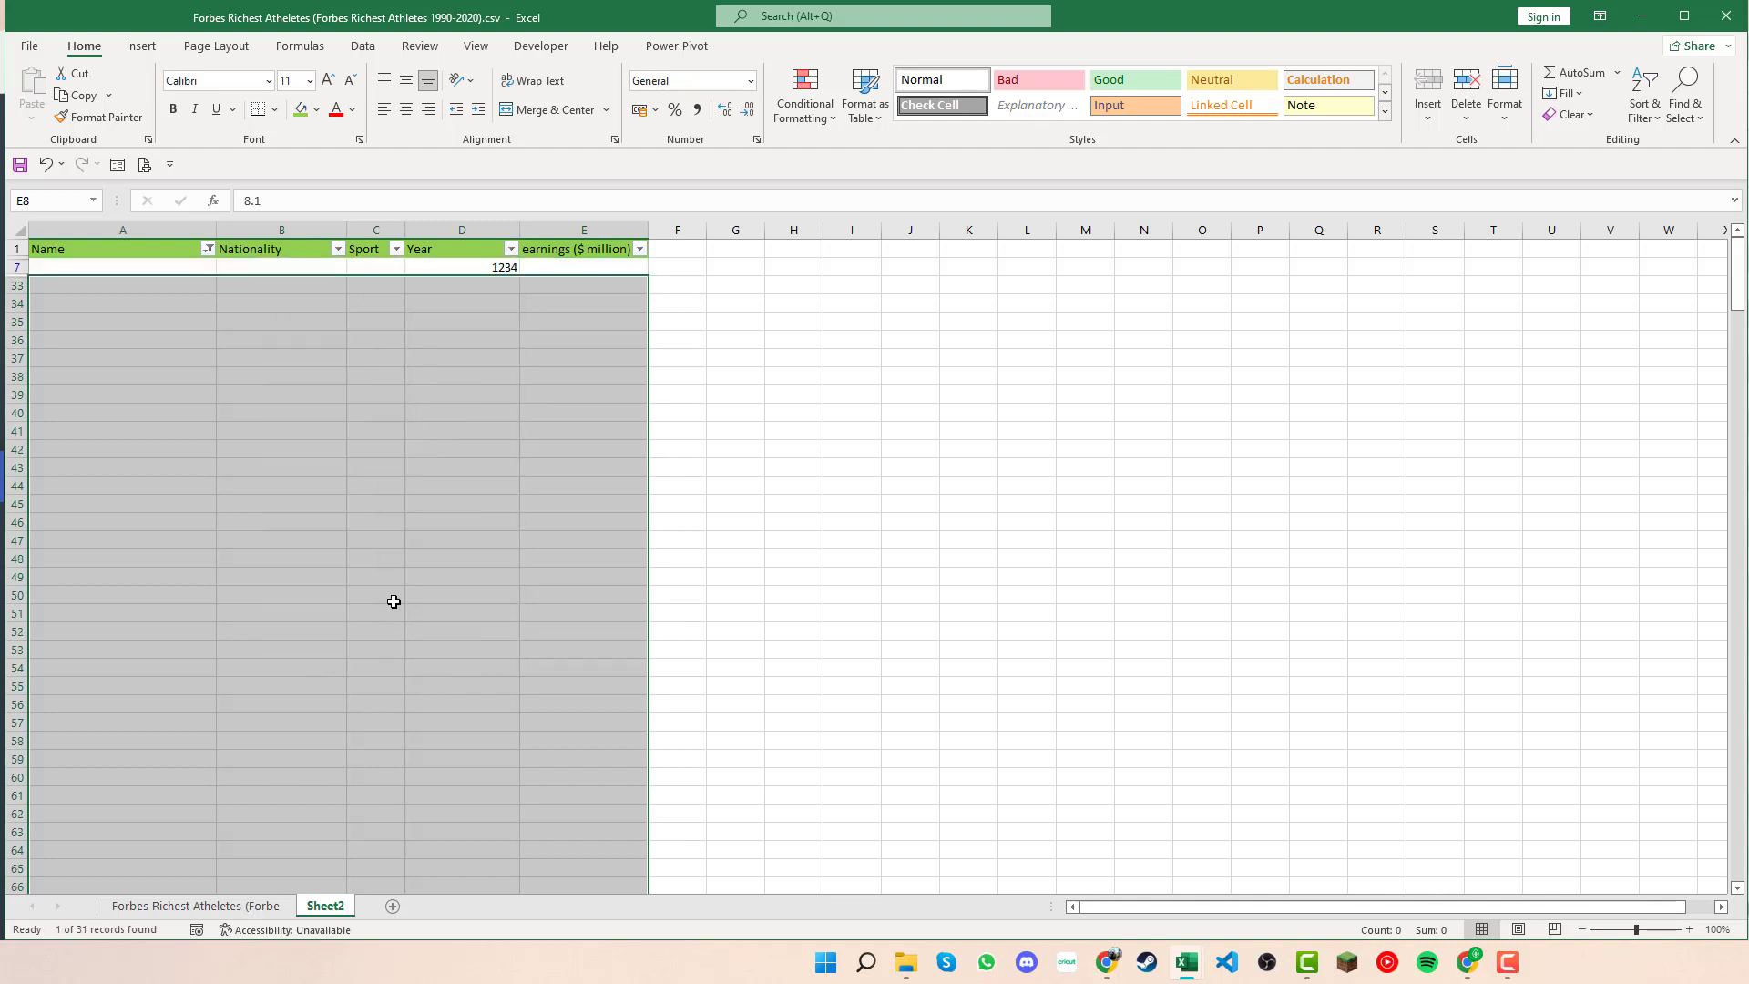
# - Reset the Name filter to (Select All) so every athlete row shows again
pyautogui.click(209, 250)
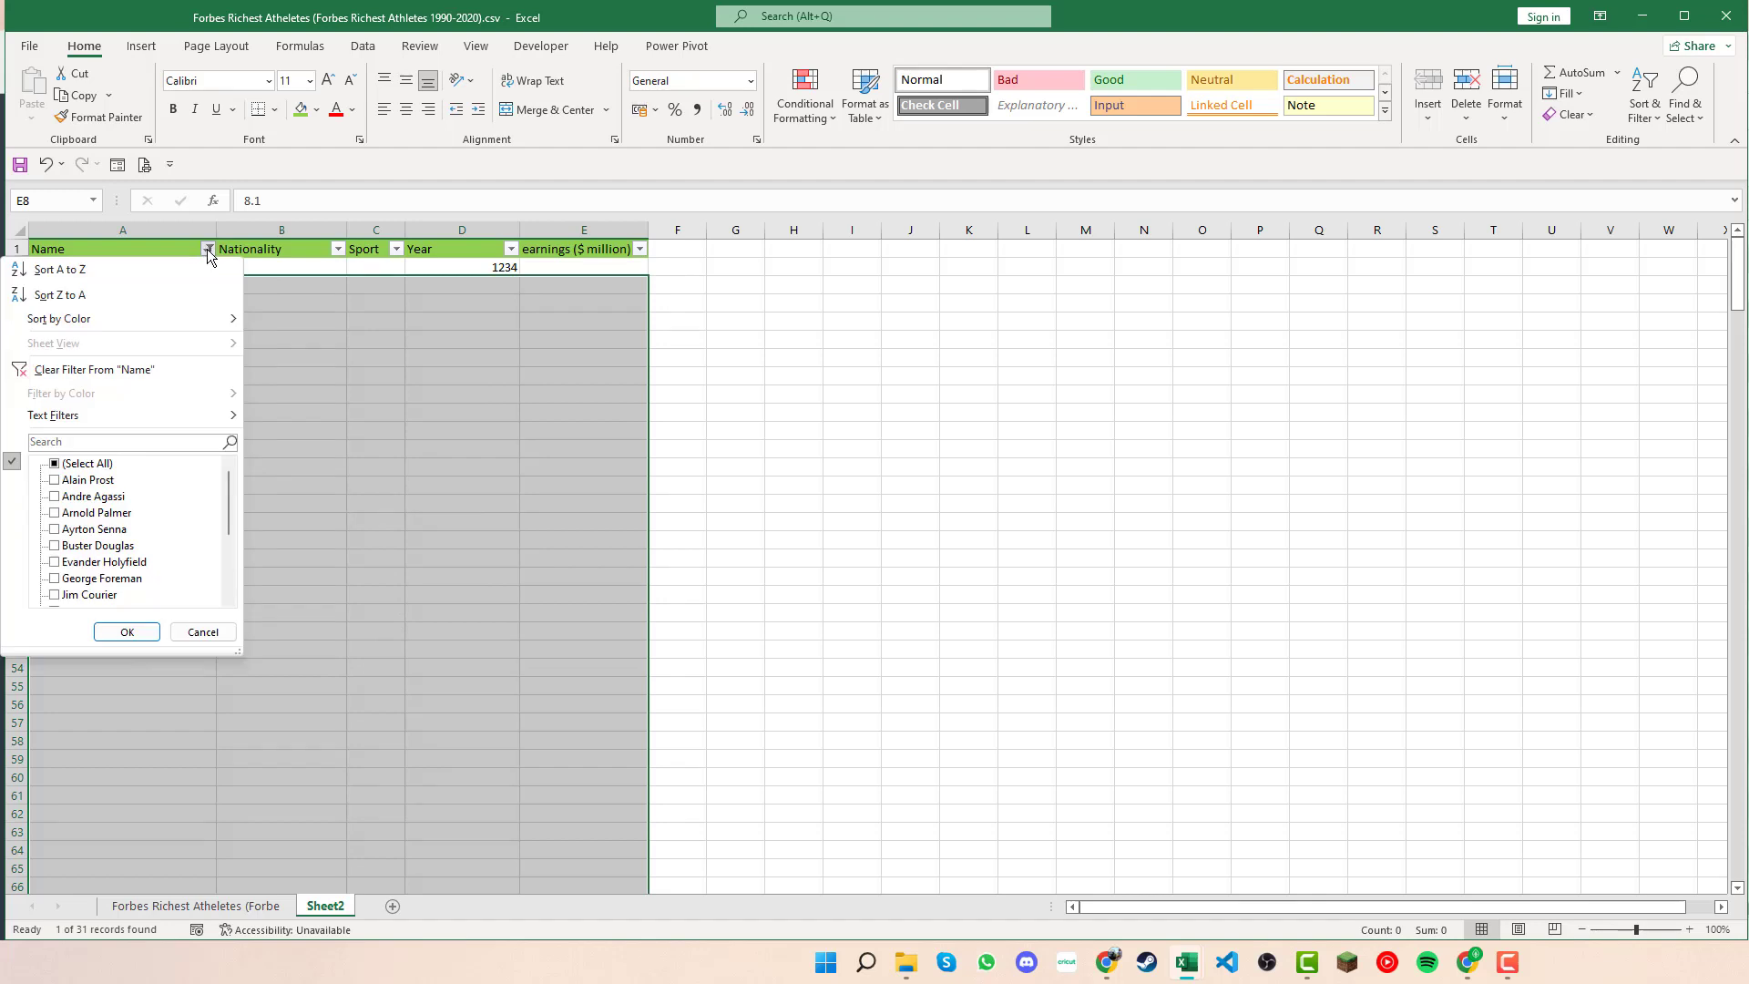
pyautogui.click(93, 467)
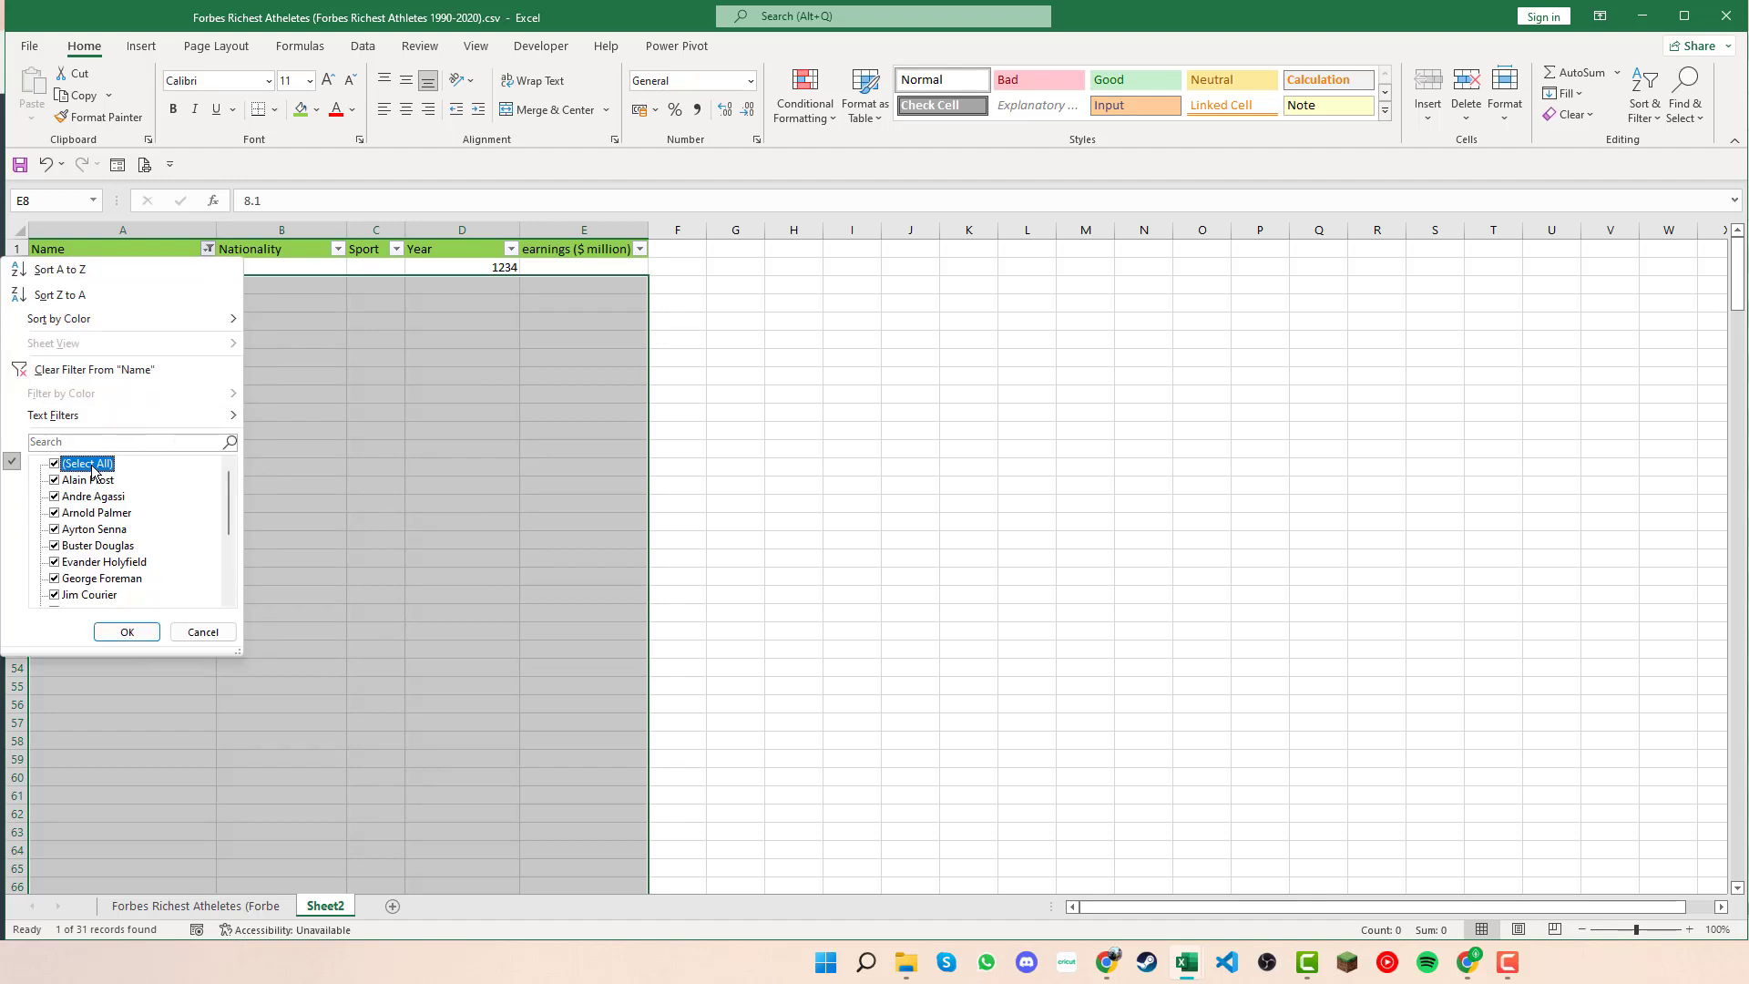
pyautogui.click(132, 630)
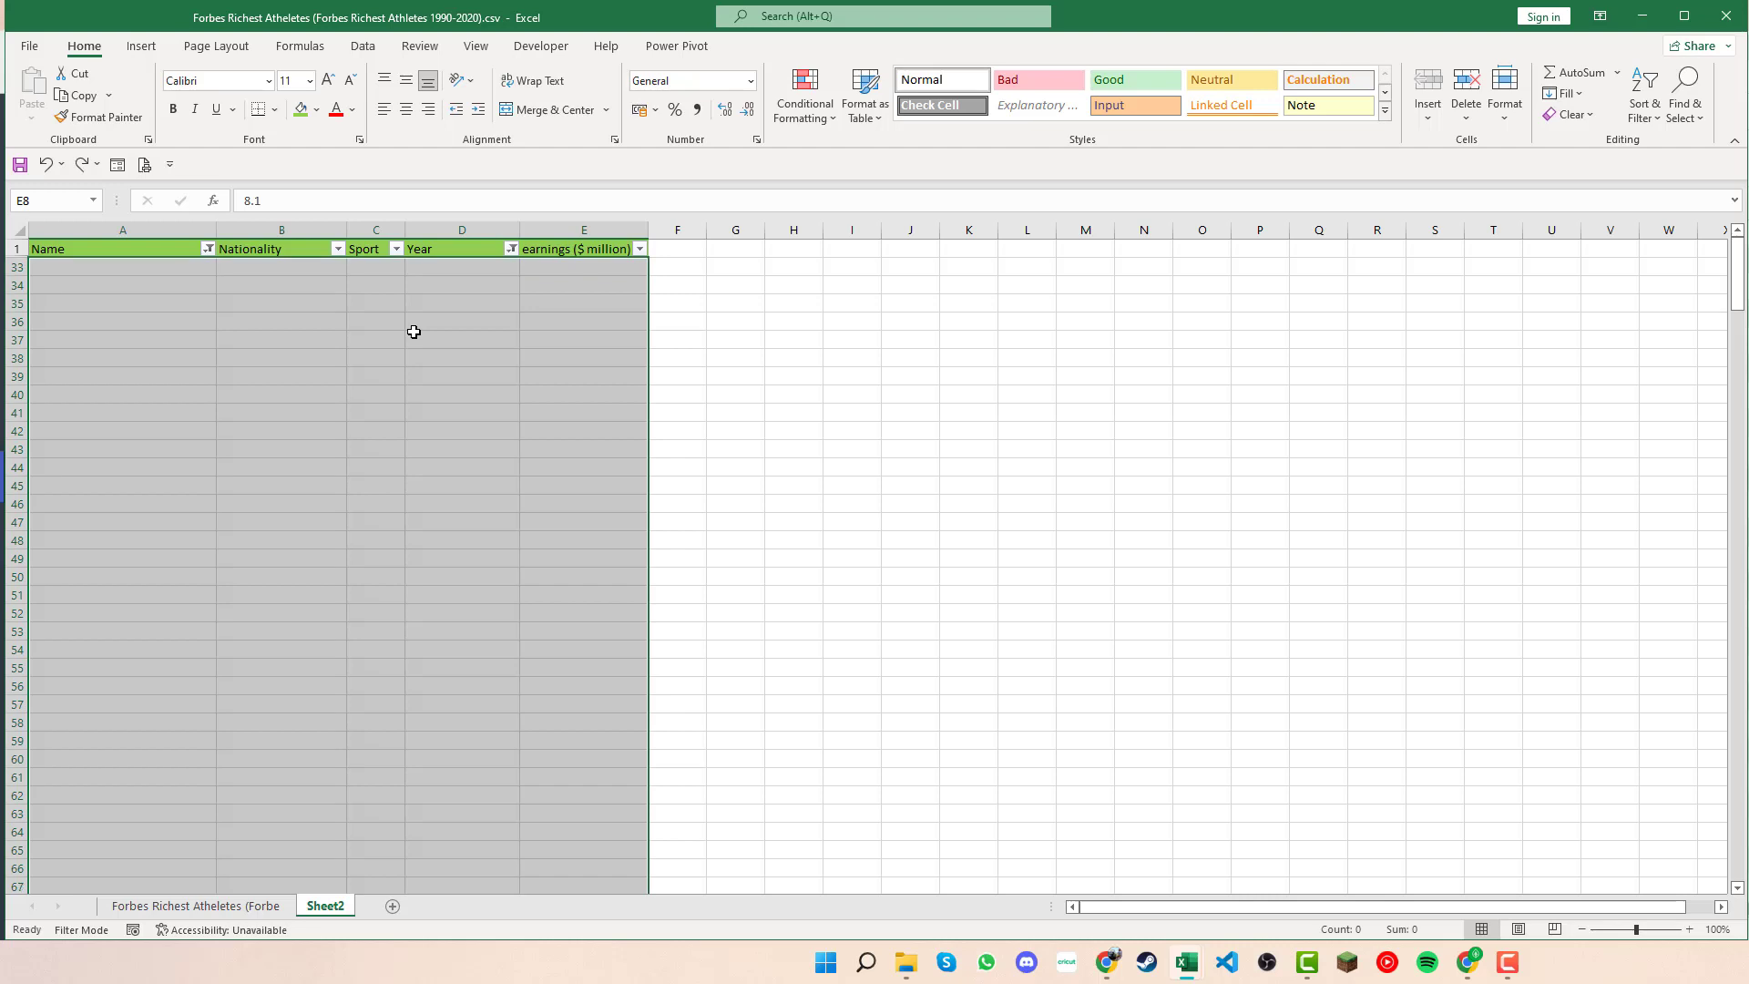
# - Turn off the header filters with Ctrl+Shift+L and select A7:E7 to check the kept 1234 row
pyautogui.hotkey('ctrl', 'shift', 'l')
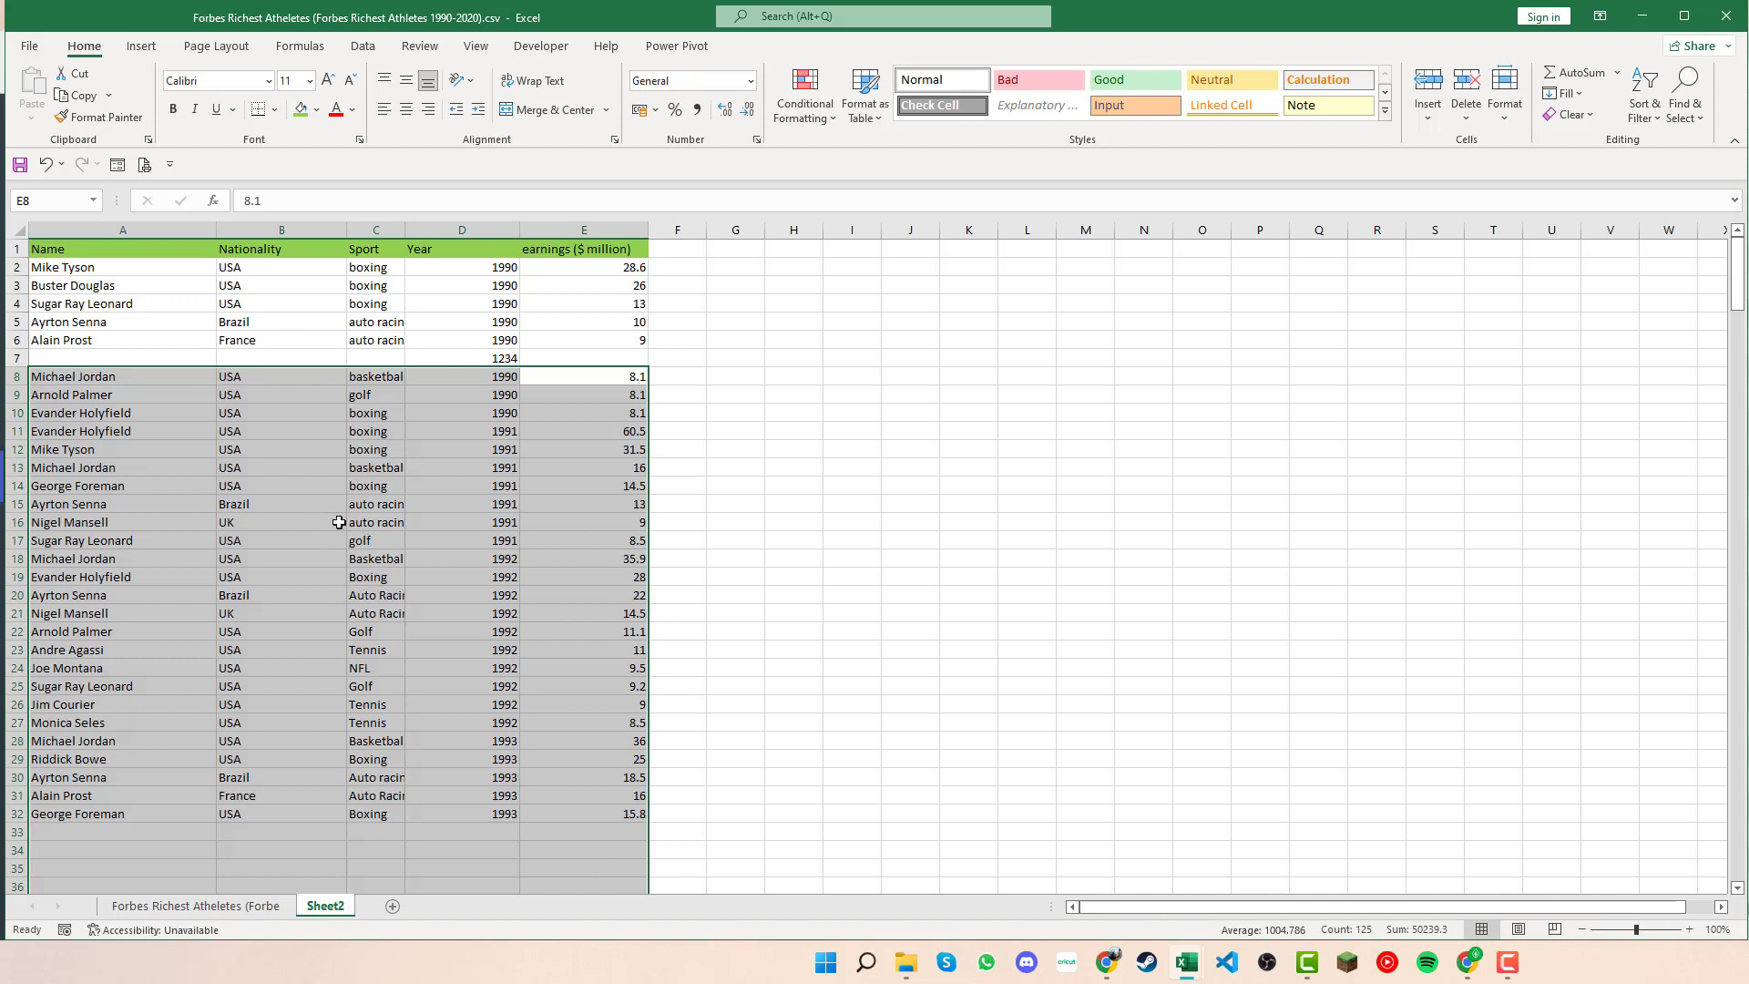
pyautogui.click(16, 358)
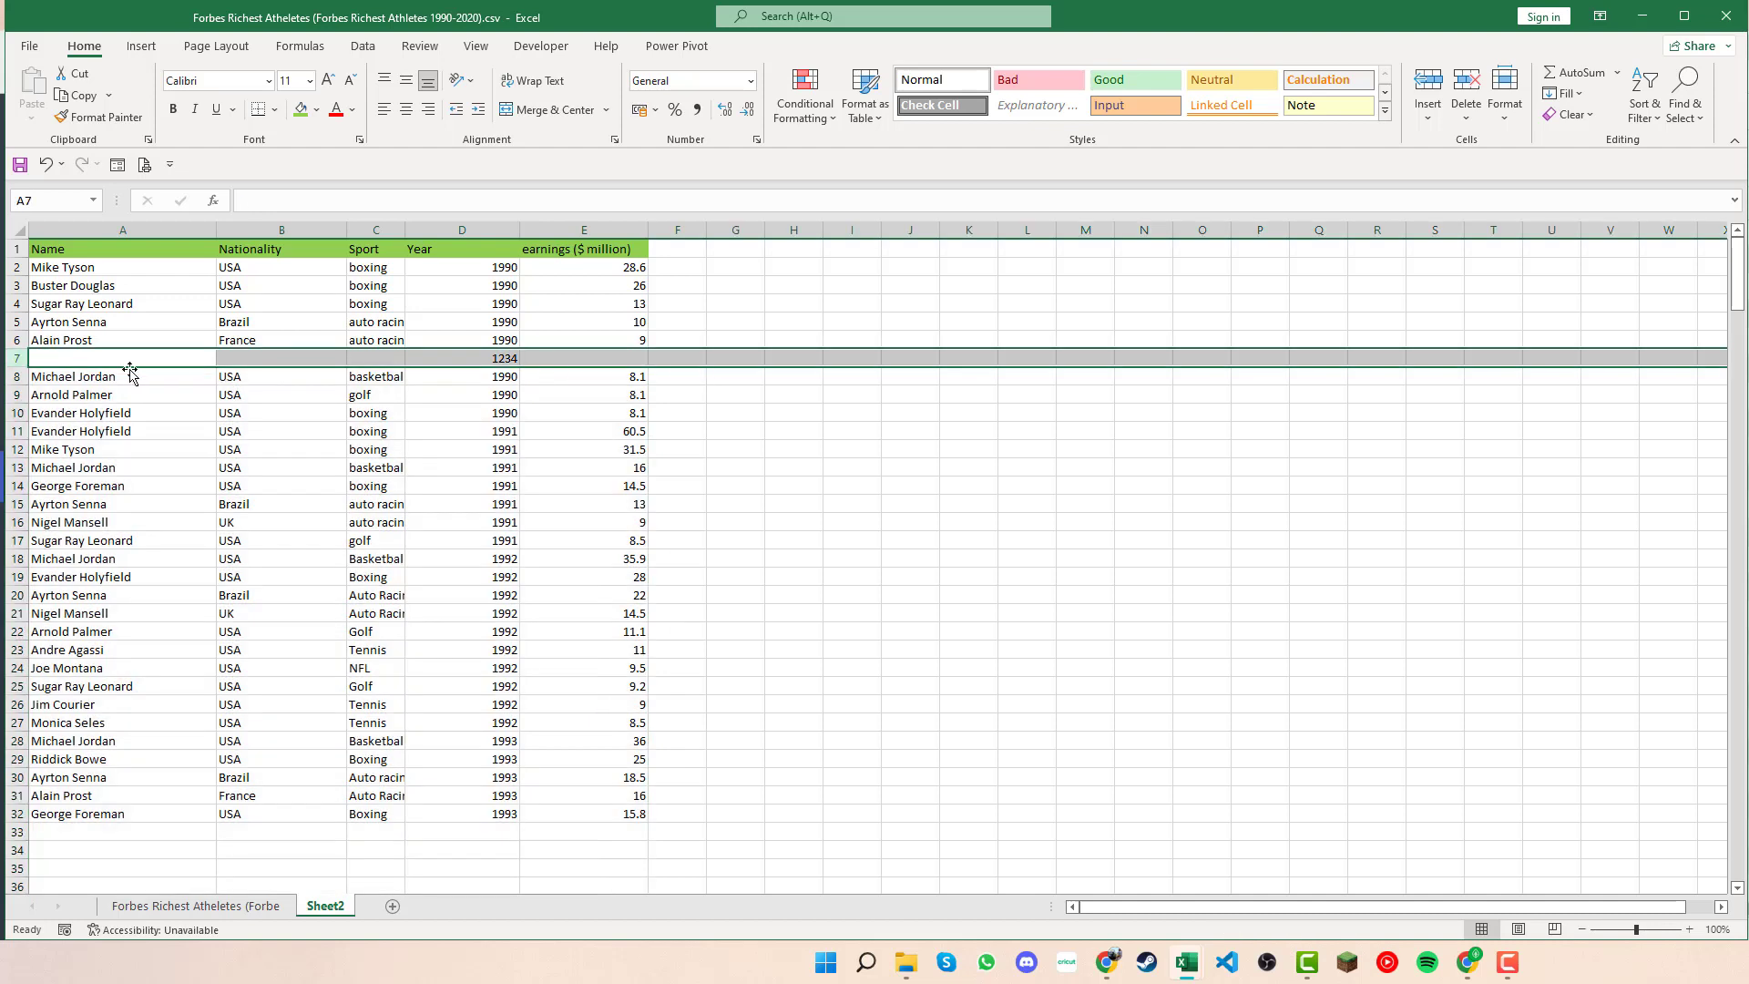
pyautogui.moveTo(179, 358); pyautogui.dragTo(586, 357)
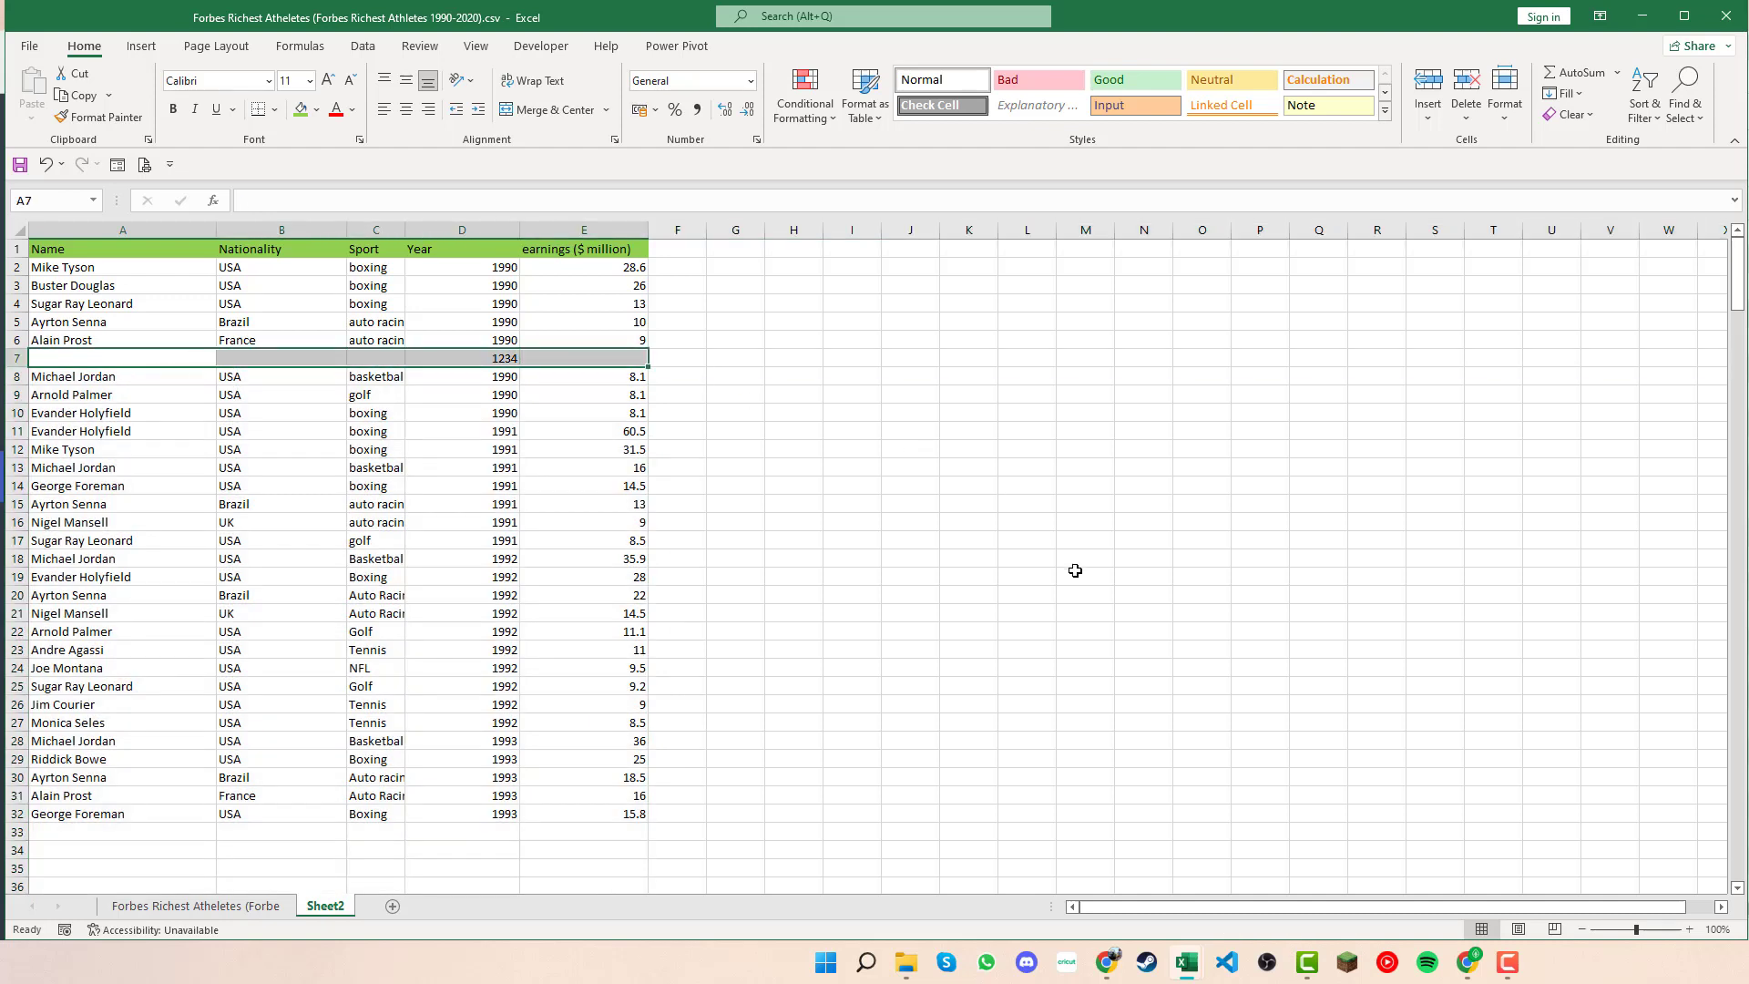